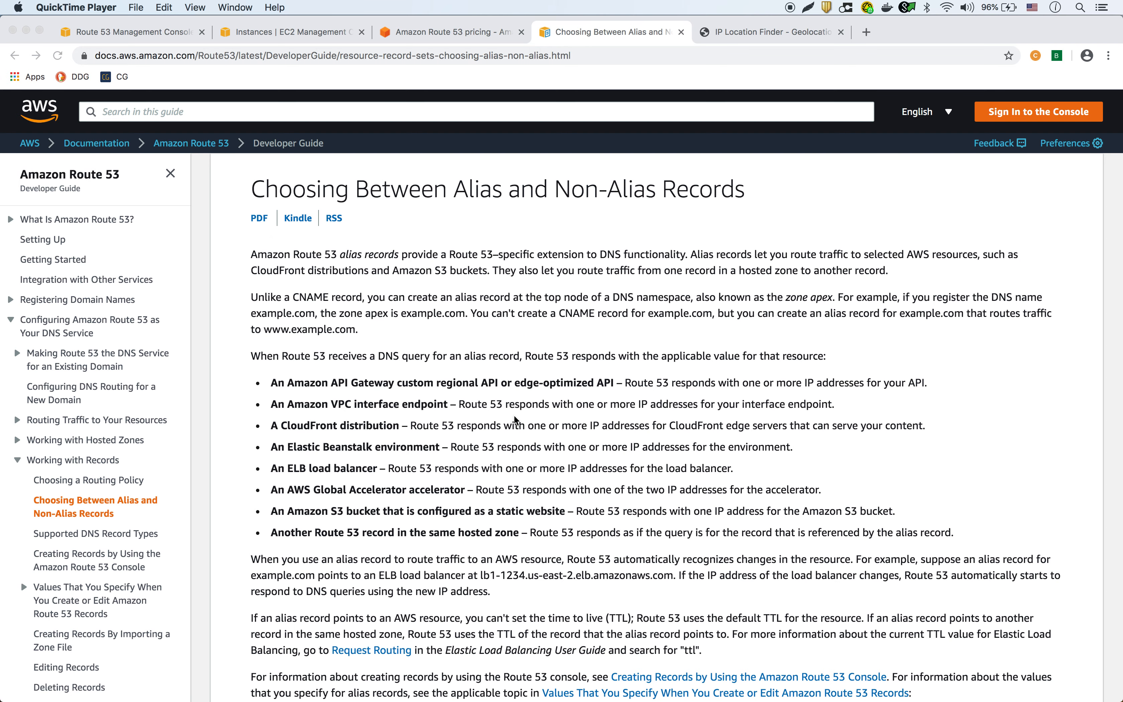
# Read through the guide on choosing between alias and non-alias records, including the table comparing CNAME and alias records.
pyautogui.scroll(-1, 514, 418)
pyautogui.scroll(1, 515, 418)
pyautogui.scroll(-3, 508, 393)
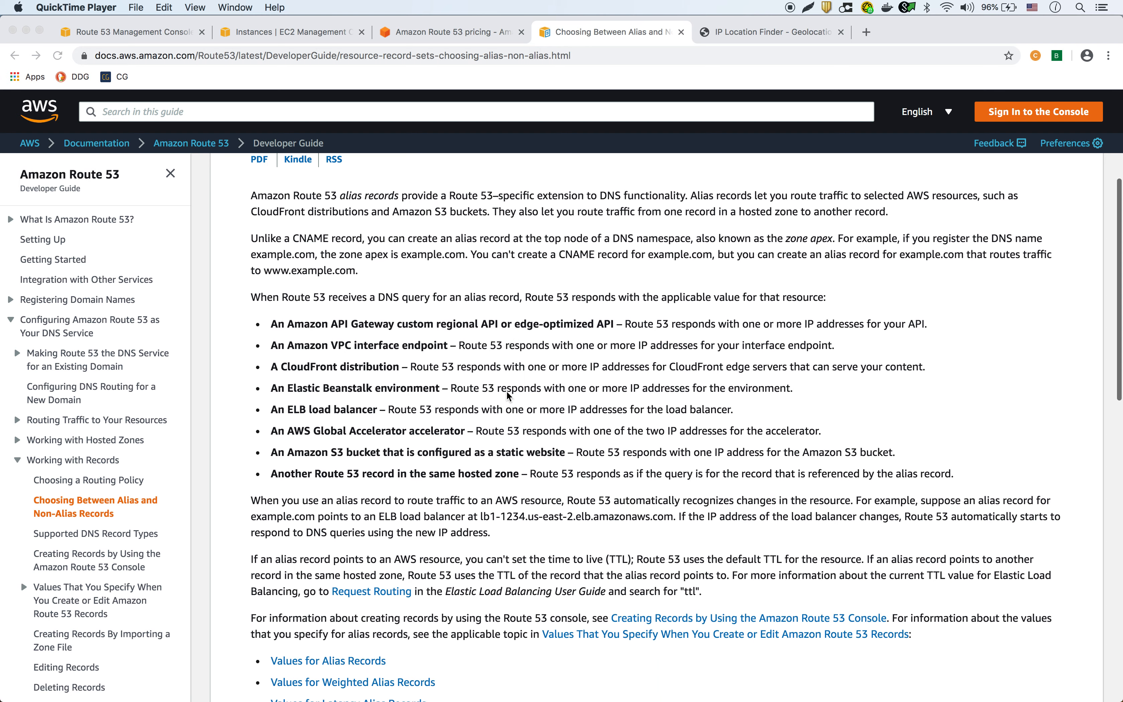
pyautogui.scroll(3, 507, 392)
pyautogui.scroll(2, 484, 362)
pyautogui.scroll(-4, 484, 362)
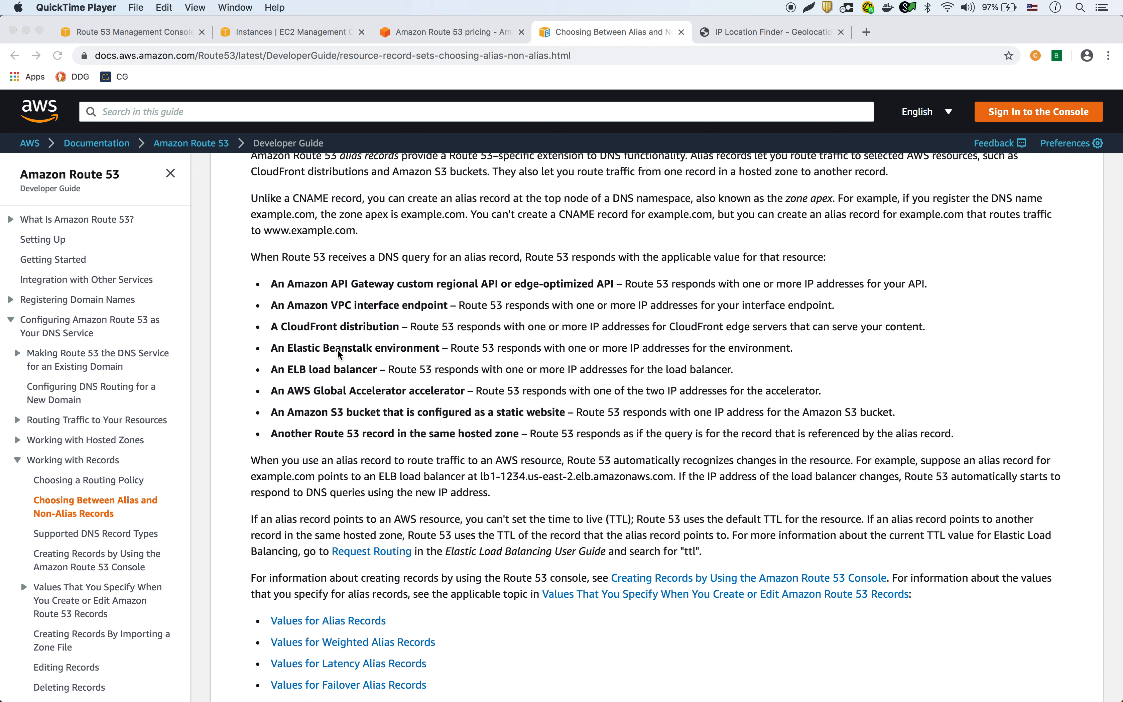
pyautogui.scroll(-10, 337, 398)
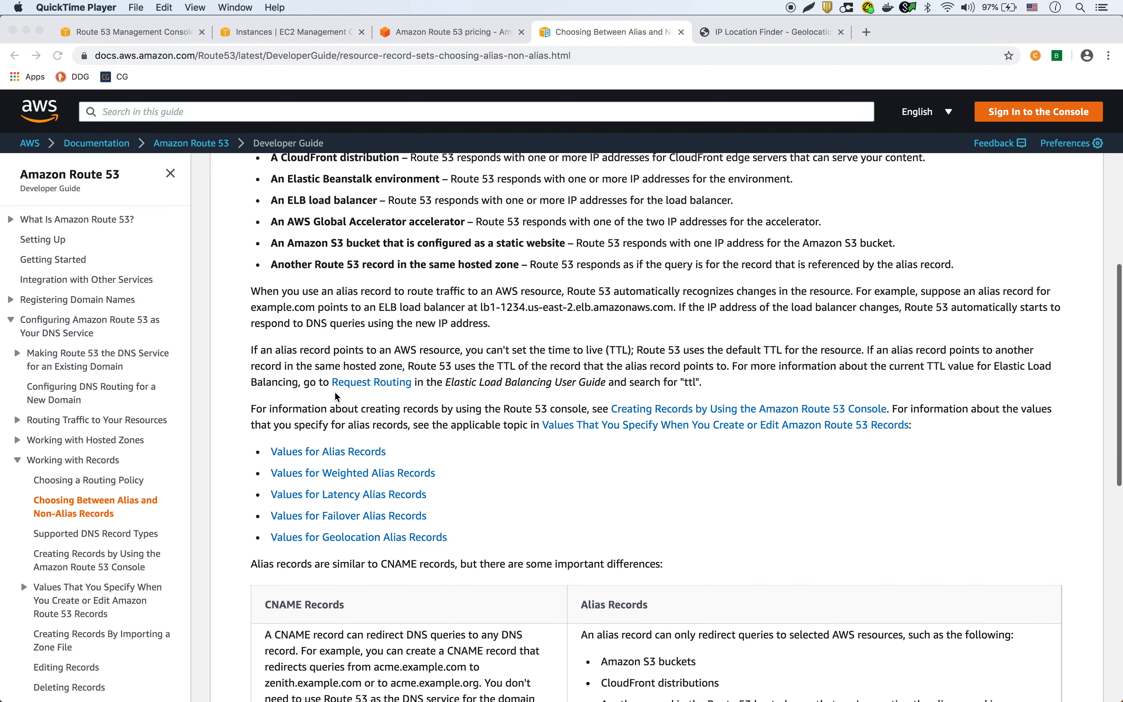
pyautogui.scroll(-10, 337, 397)
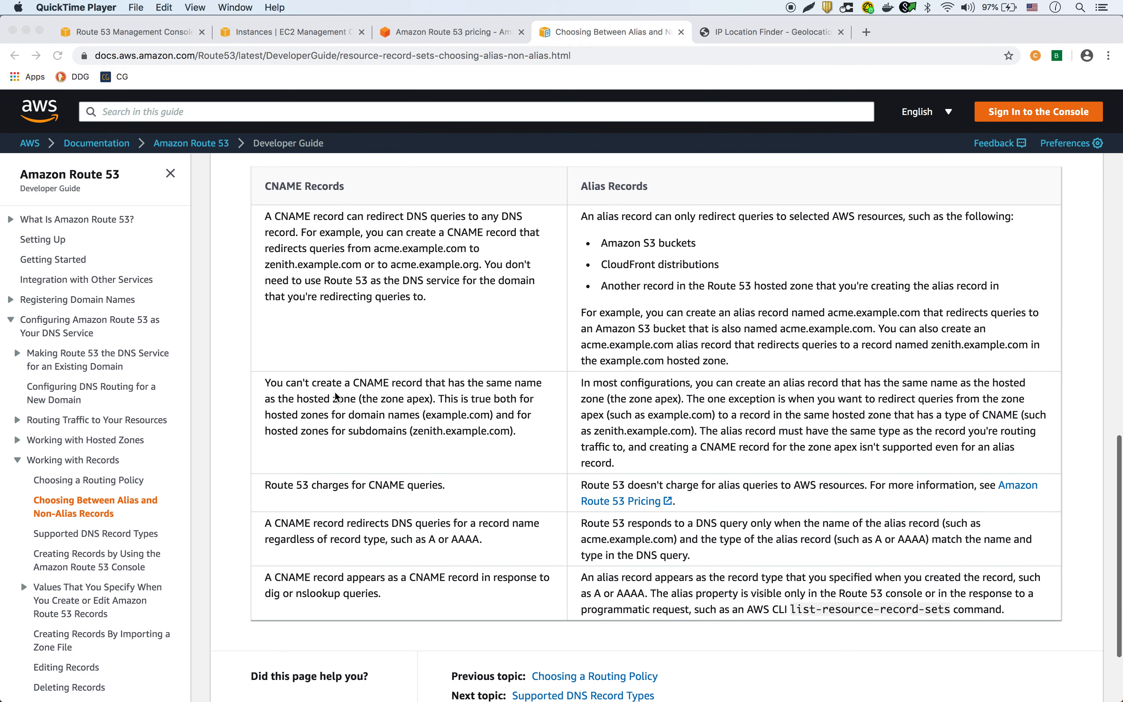
pyautogui.scroll(20, 334, 392)
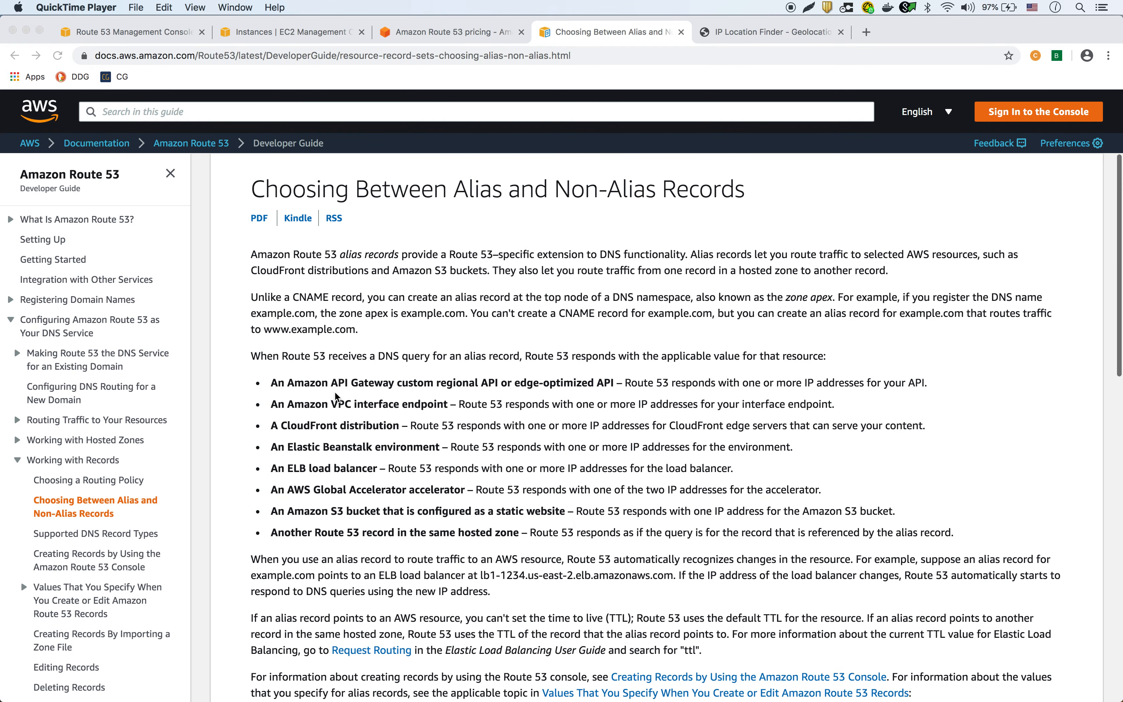
# Review the Amazon Route 53 pricing page for hosted zone charges and the standard, latency-based and geo query rates.
pyautogui.click(448, 32)
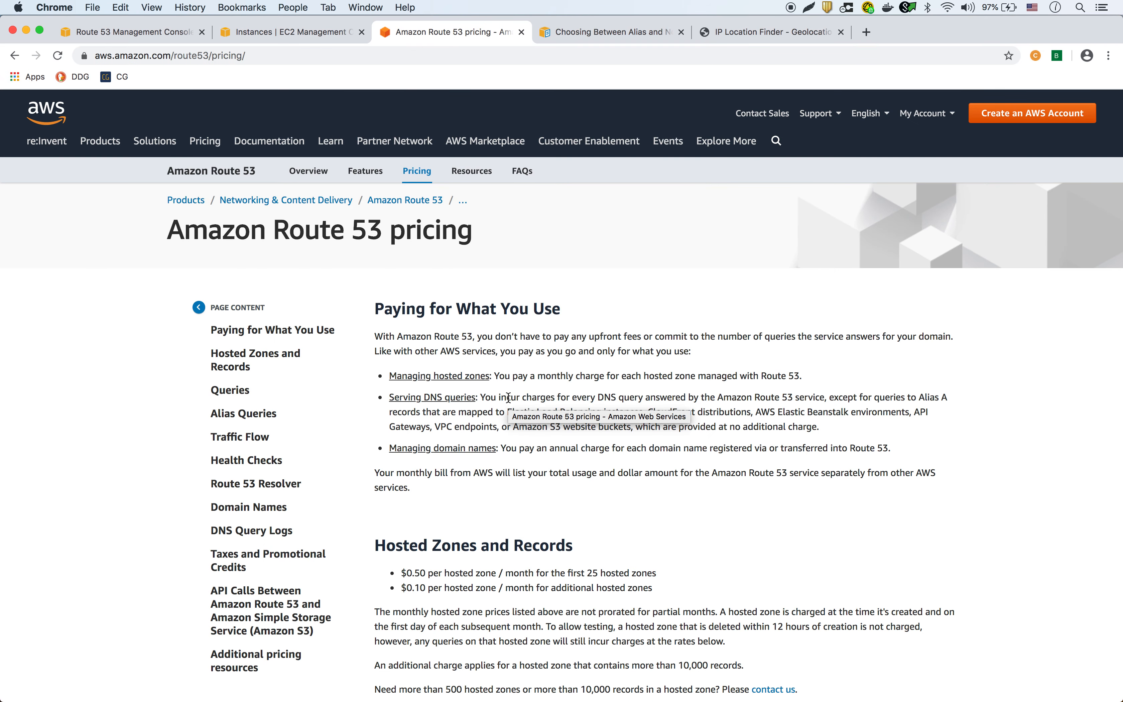
pyautogui.scroll(-3, 514, 321)
pyautogui.scroll(2, 513, 321)
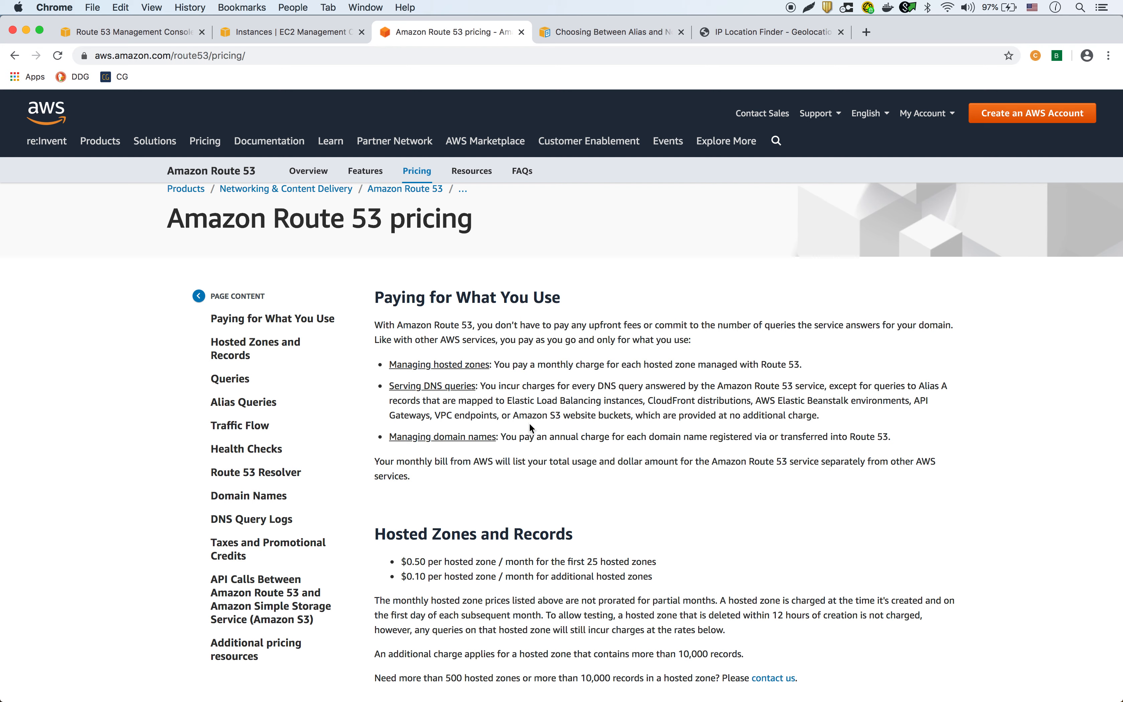
pyautogui.scroll(-3, 529, 476)
pyautogui.scroll(-5, 529, 481)
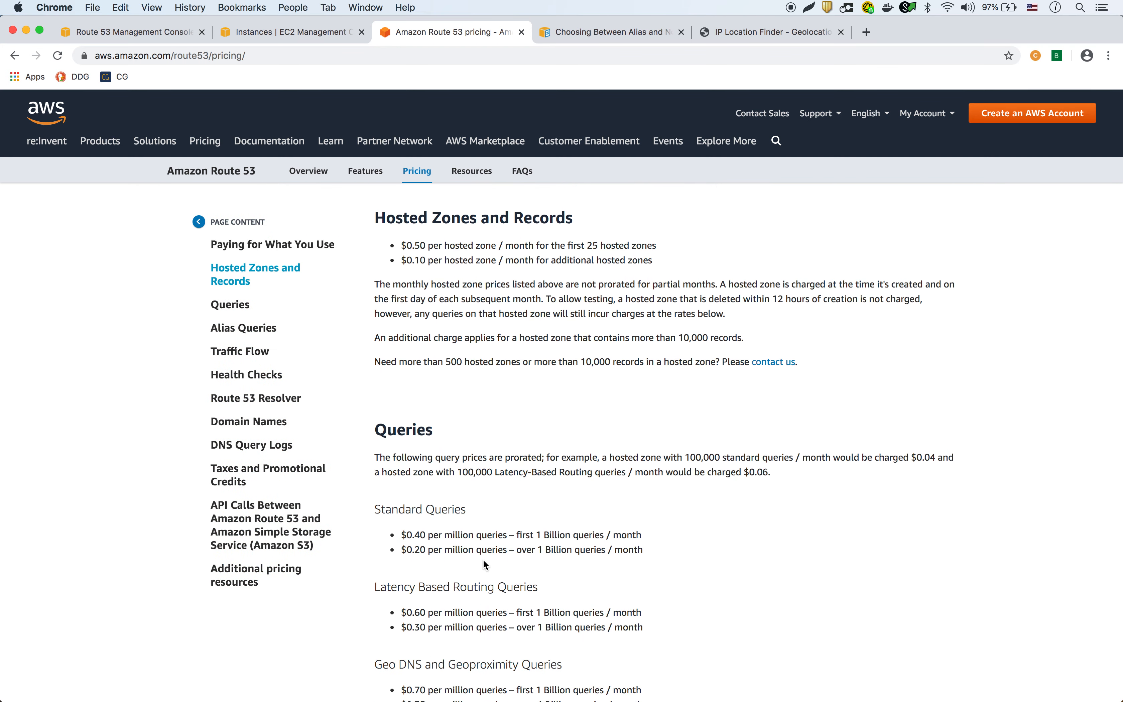
pyautogui.scroll(3, 505, 302)
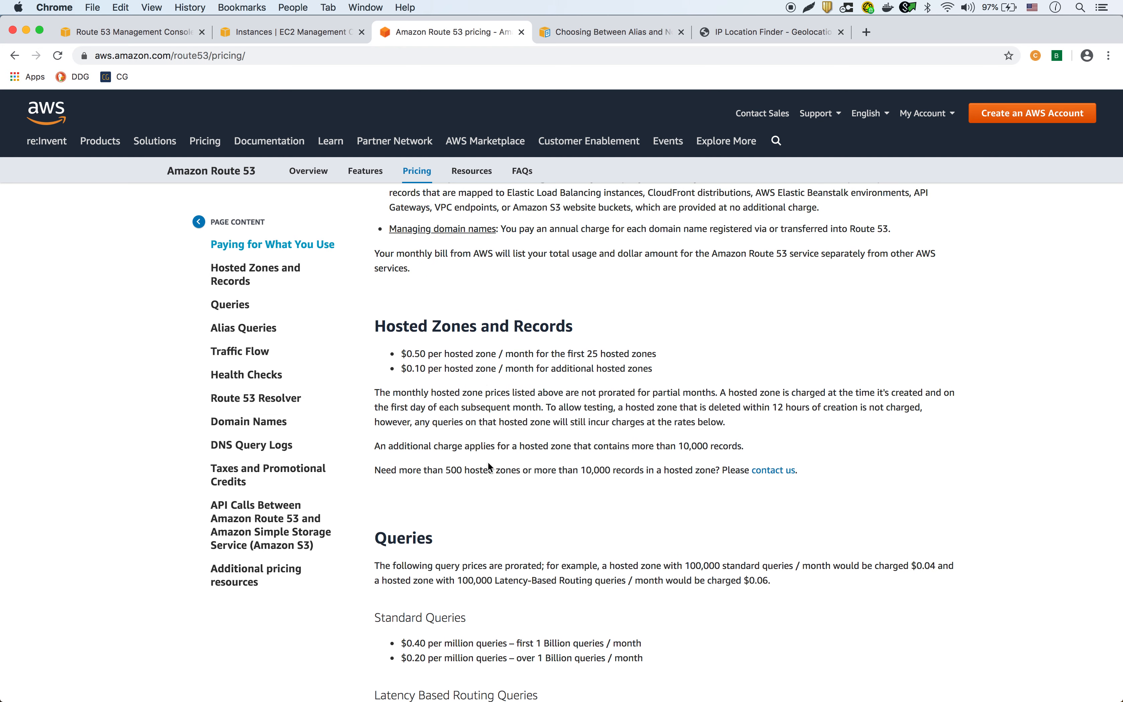
pyautogui.scroll(-3, 488, 461)
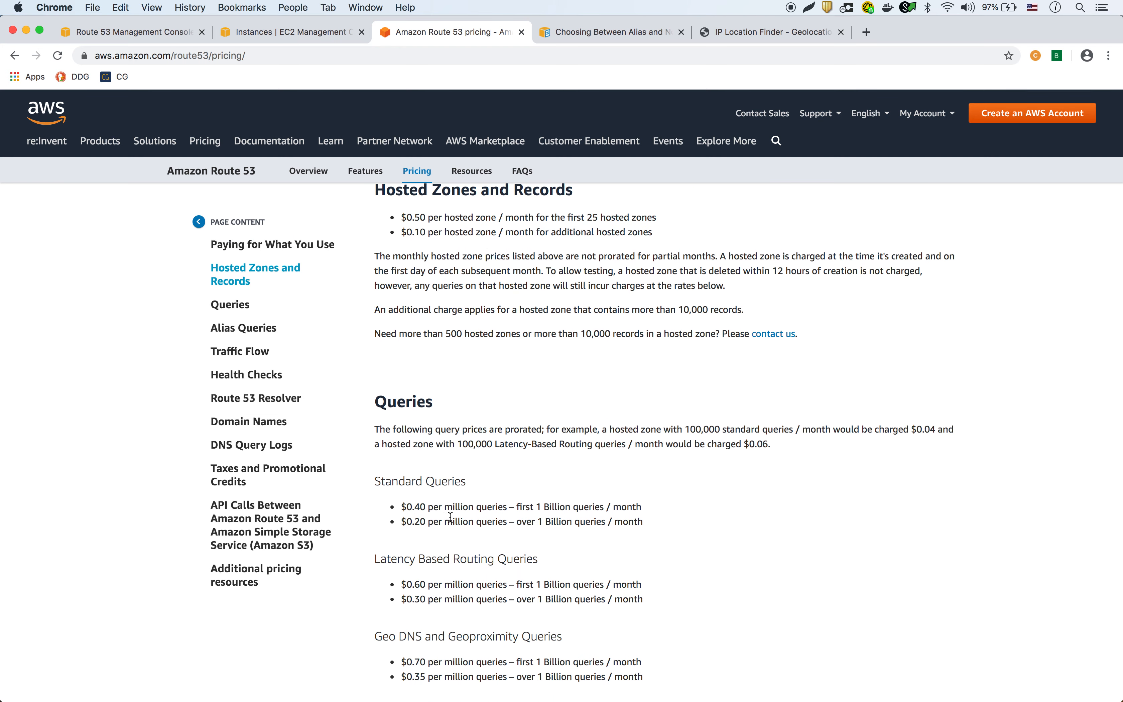
pyautogui.scroll(-3, 515, 545)
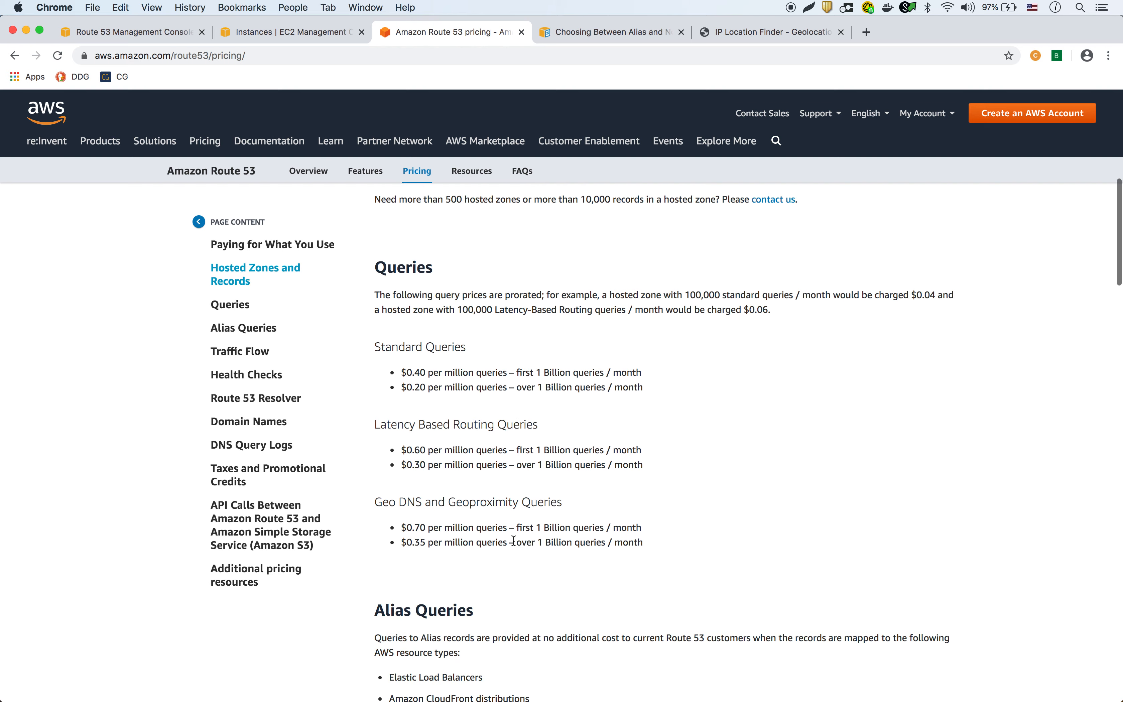
# Examine the Alias Queries pricing section and highlight the wording about no additional cost.
pyautogui.scroll(-2, 513, 541)
pyautogui.scroll(3, 513, 540)
pyautogui.scroll(-8, 513, 540)
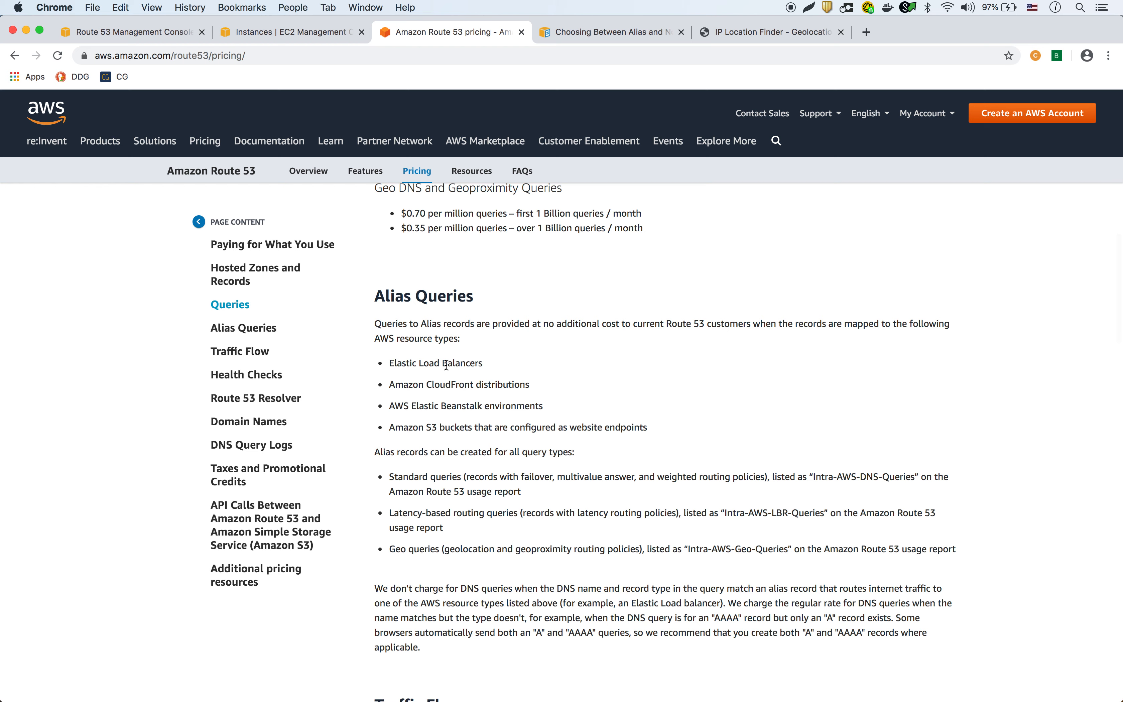
pyautogui.moveTo(527, 325); pyautogui.dragTo(641, 324)
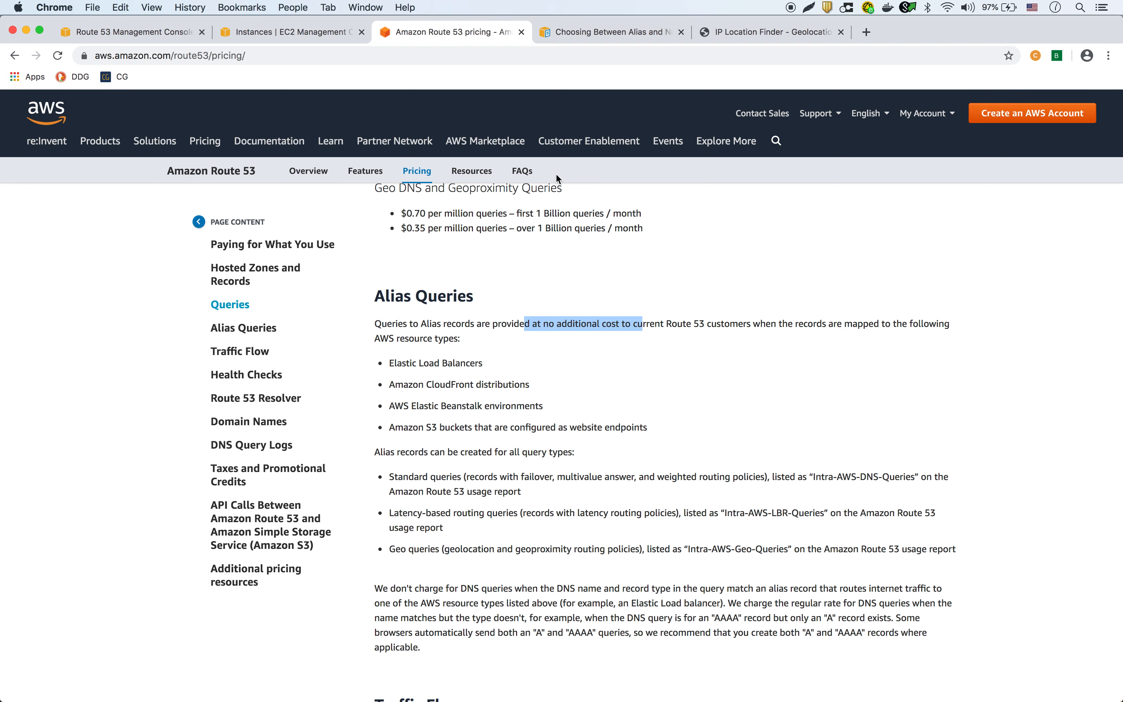
pyautogui.click(485, 141)
# In the EC2 console, trace the load balancer's HTTP : 80 listener through its target group to the registered instance.
pyautogui.click(252, 35)
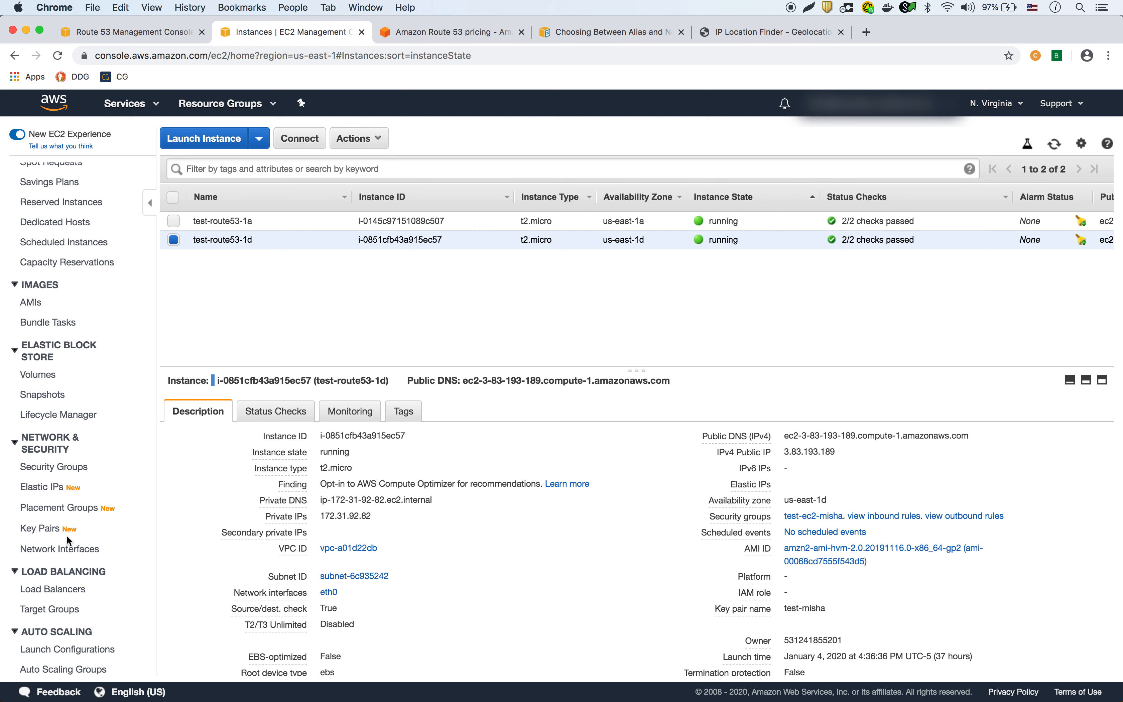
pyautogui.click(55, 594)
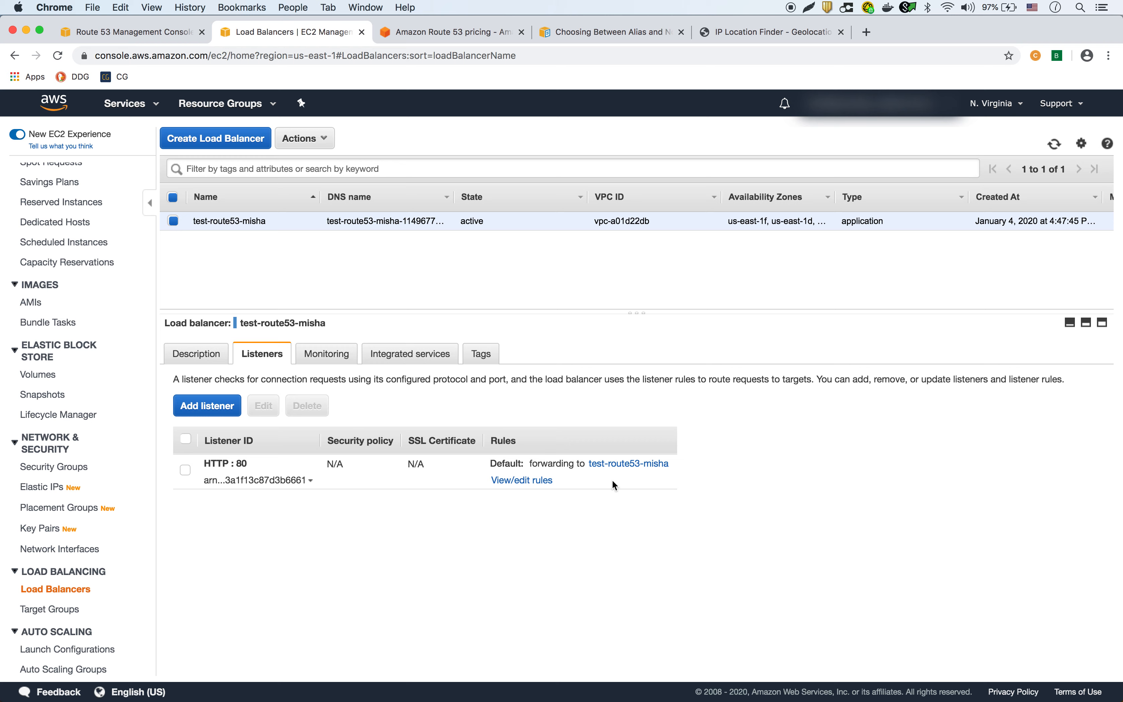
pyautogui.click(622, 465)
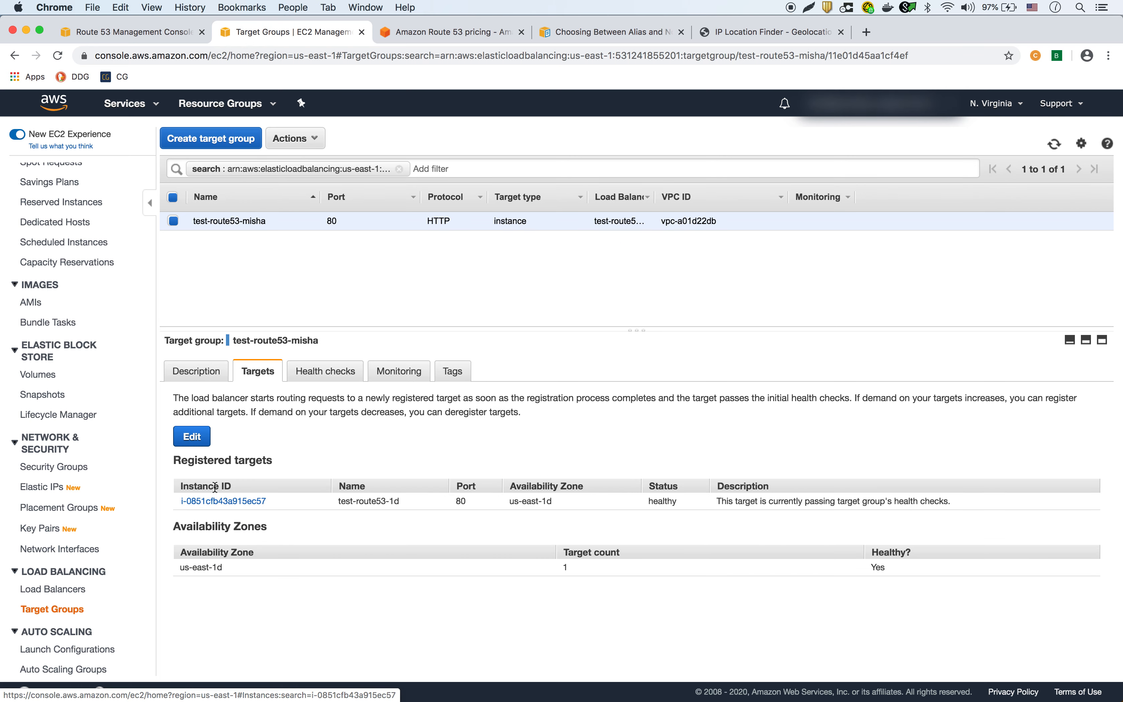
pyautogui.click(219, 501)
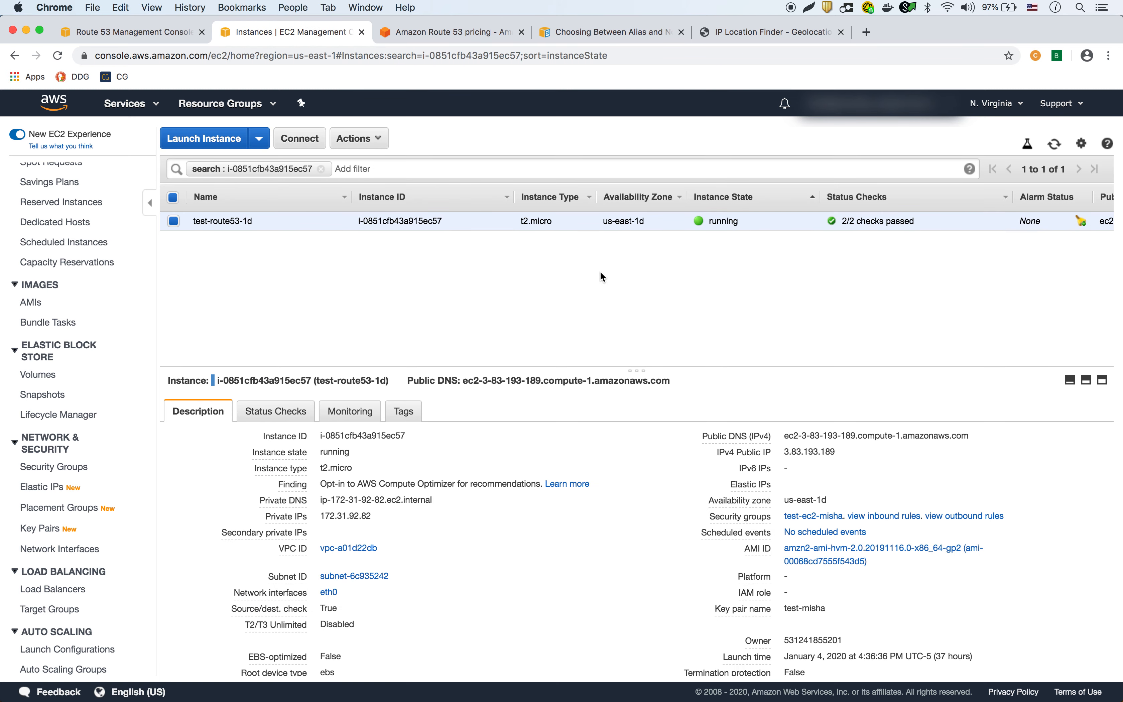
# Copy the IPv4 public IP of the test-route53-1d instance and load it in a new browser tab.
pyautogui.moveTo(846, 454)
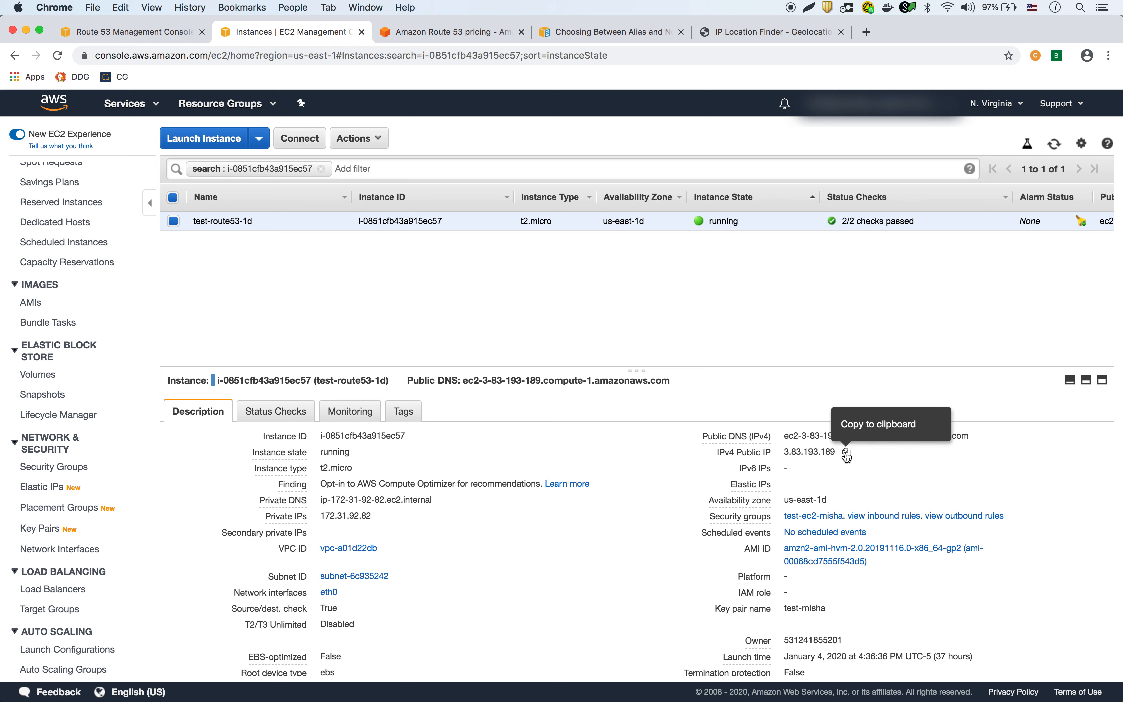
pyautogui.click(846, 454)
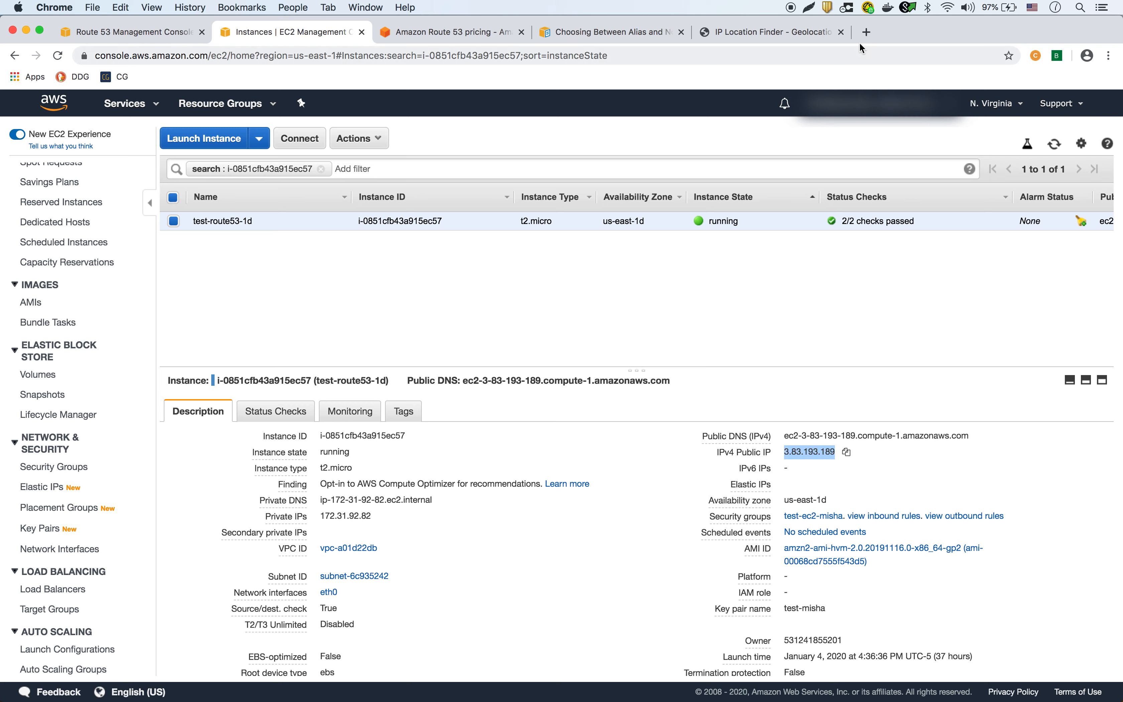
pyautogui.click(866, 31)
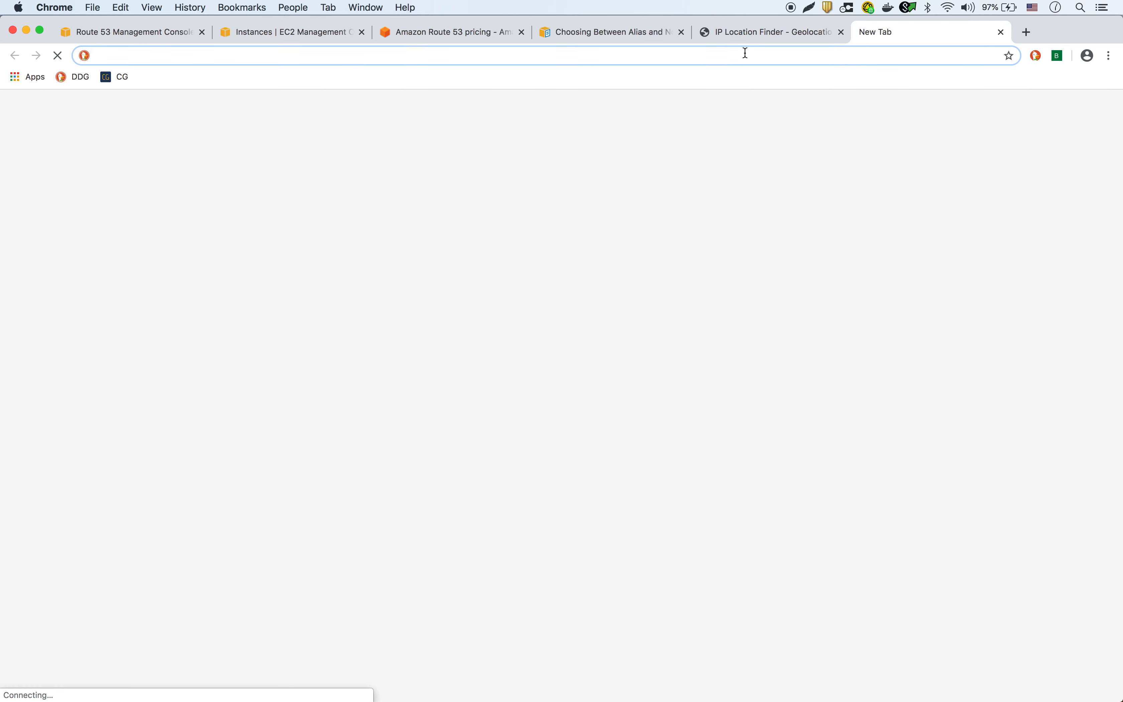
pyautogui.press('super+v')
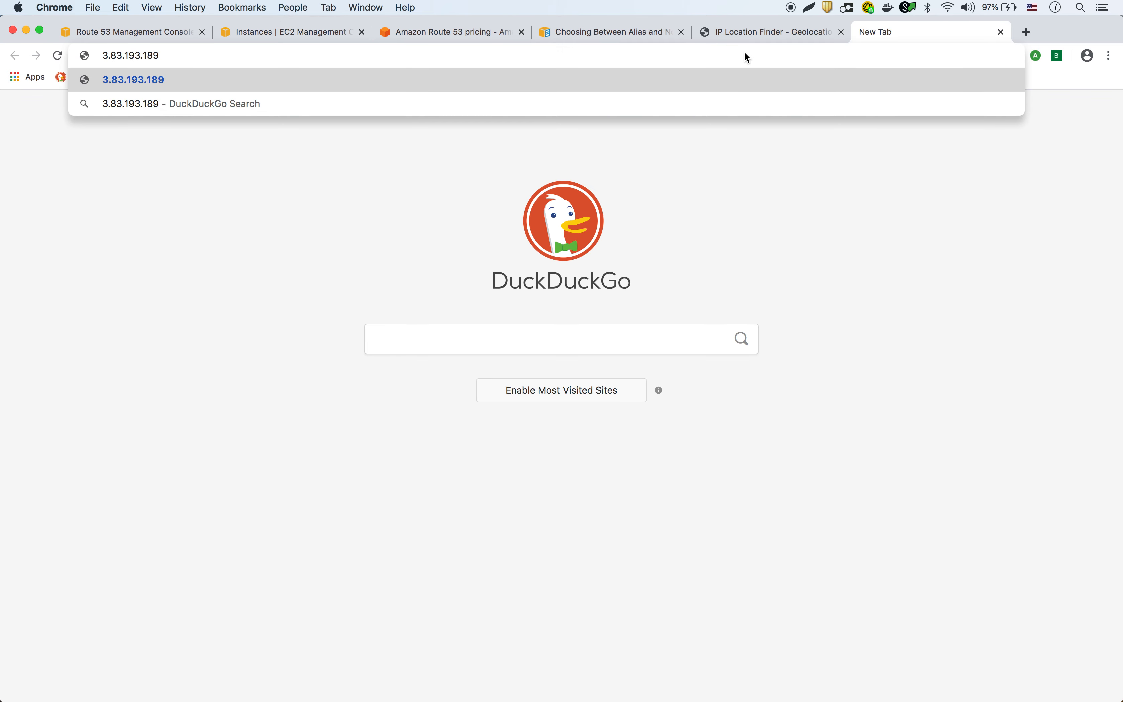
pyautogui.press('Return')
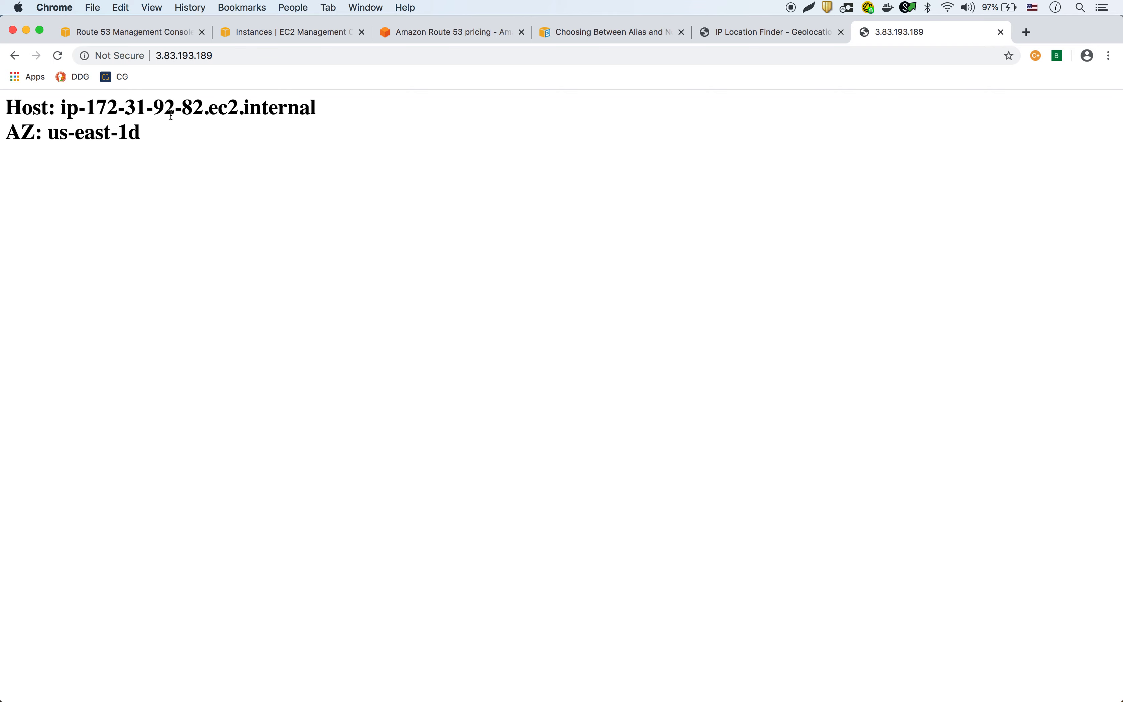
# Copy the load balancer's DNS name from its description and load it in the tab showing the instance's web page.
pyautogui.click(268, 32)
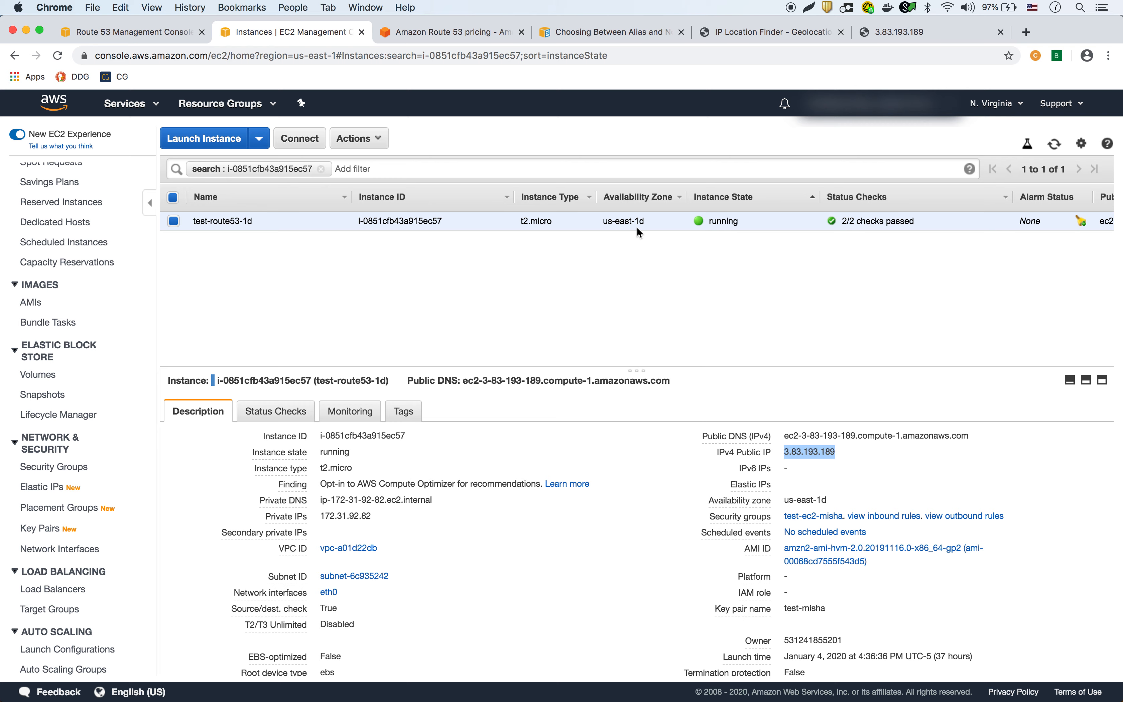
pyautogui.click(71, 591)
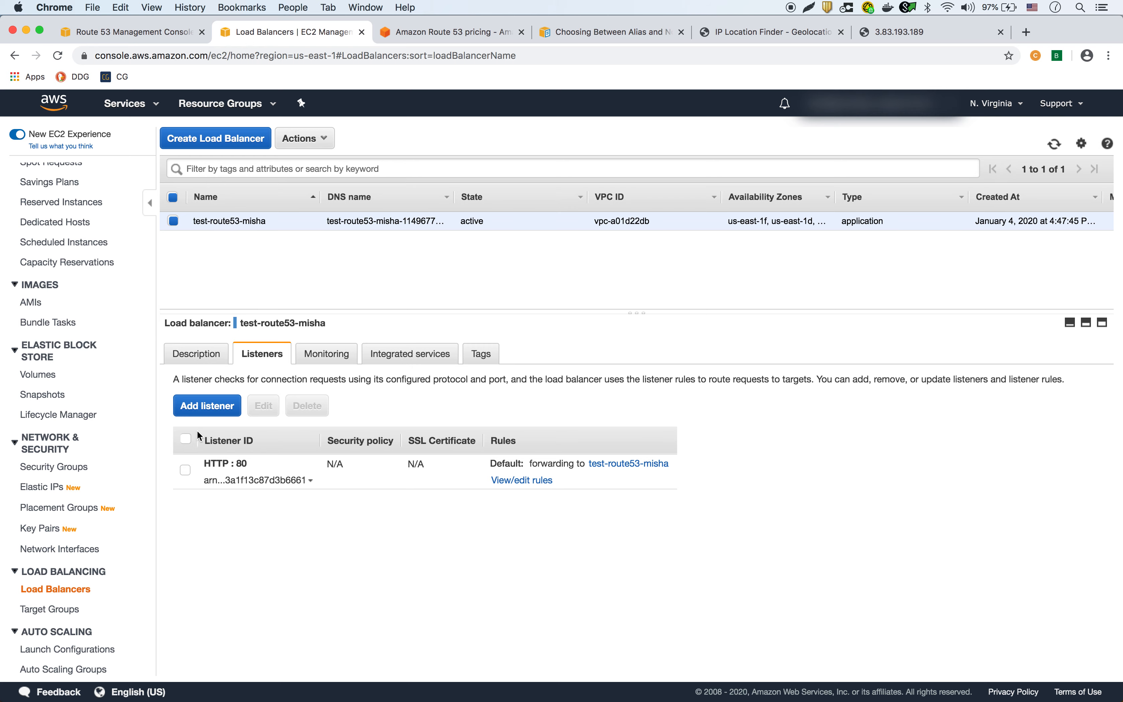
pyautogui.click(194, 349)
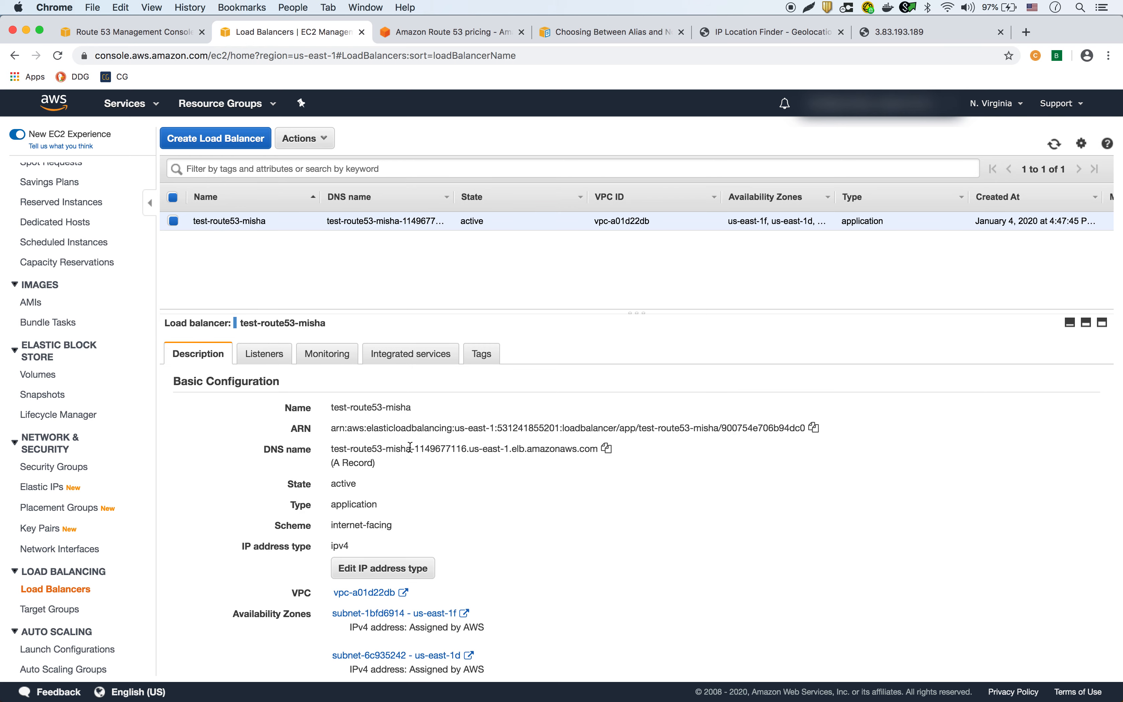
pyautogui.click(606, 450)
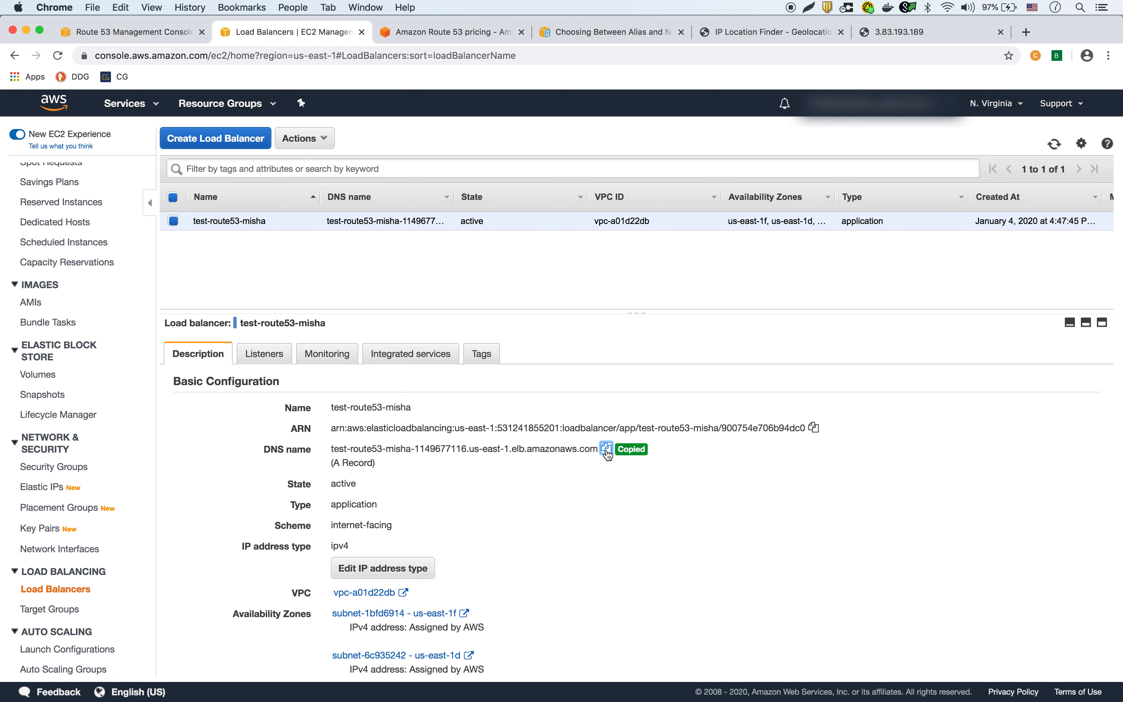
pyautogui.click(901, 31)
pyautogui.click(328, 59)
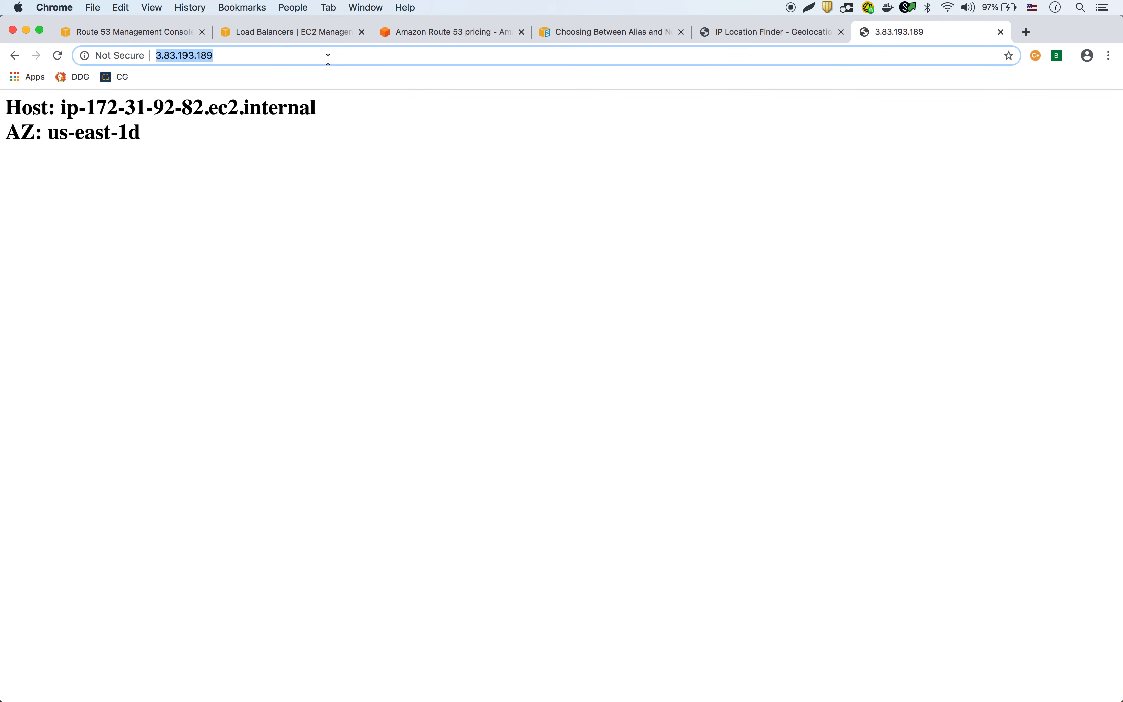
pyautogui.press('super+v')
pyautogui.press('Return')
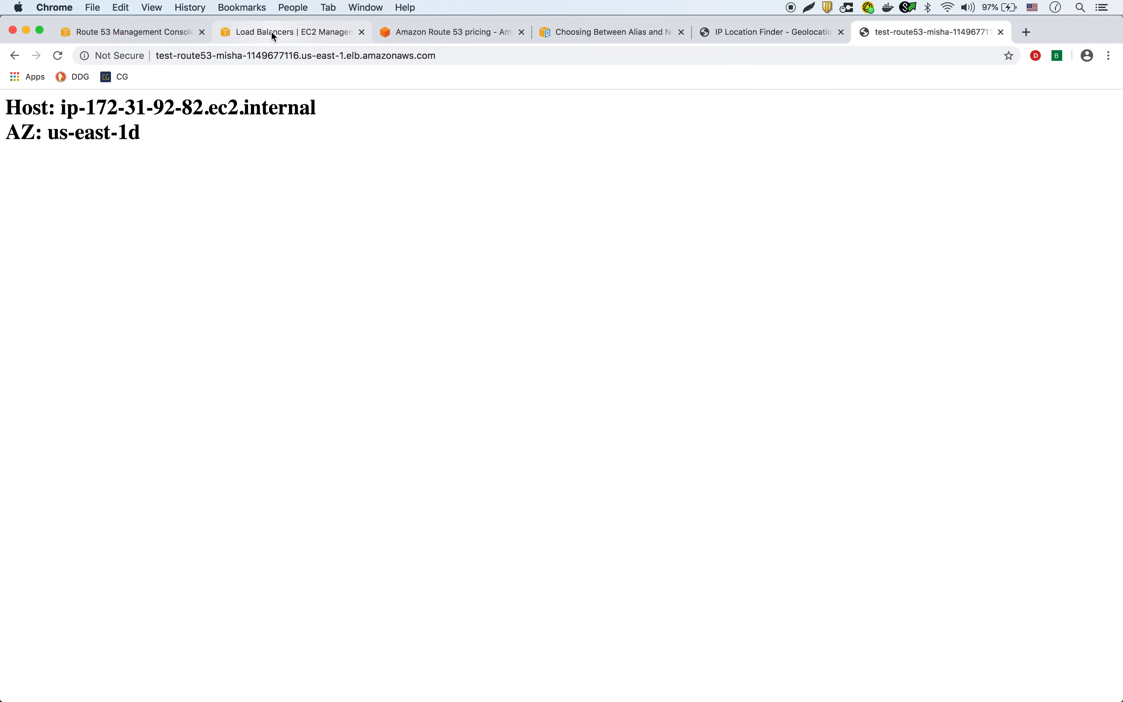
# Start a new record set in the se-platform-dev.com hosted zone, named cname-test with type CNAME – Canonical name.
pyautogui.click(138, 32)
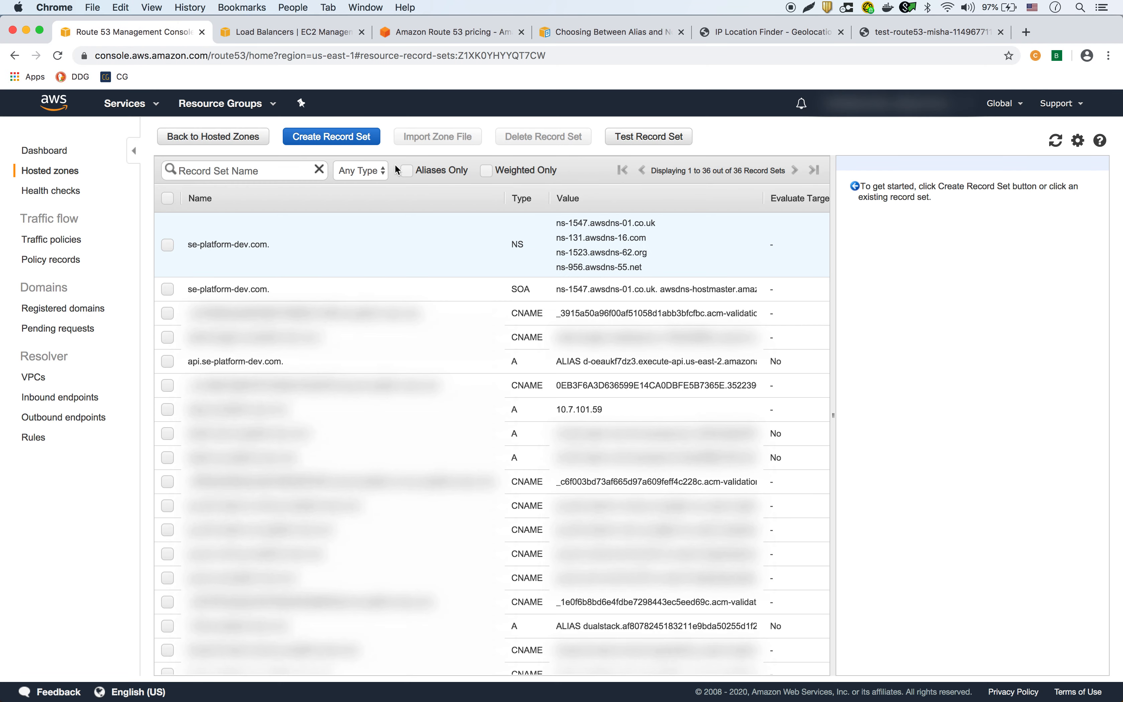
pyautogui.scroll(-10, 796, 341)
pyautogui.scroll(-5, 797, 339)
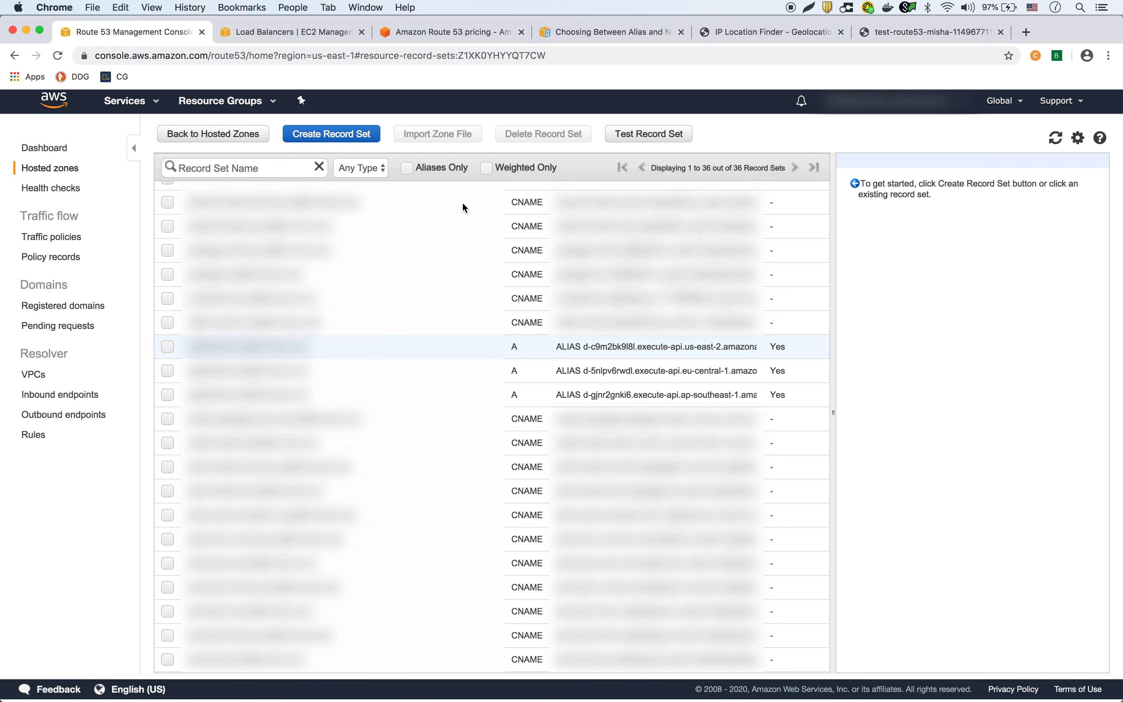
pyautogui.click(331, 135)
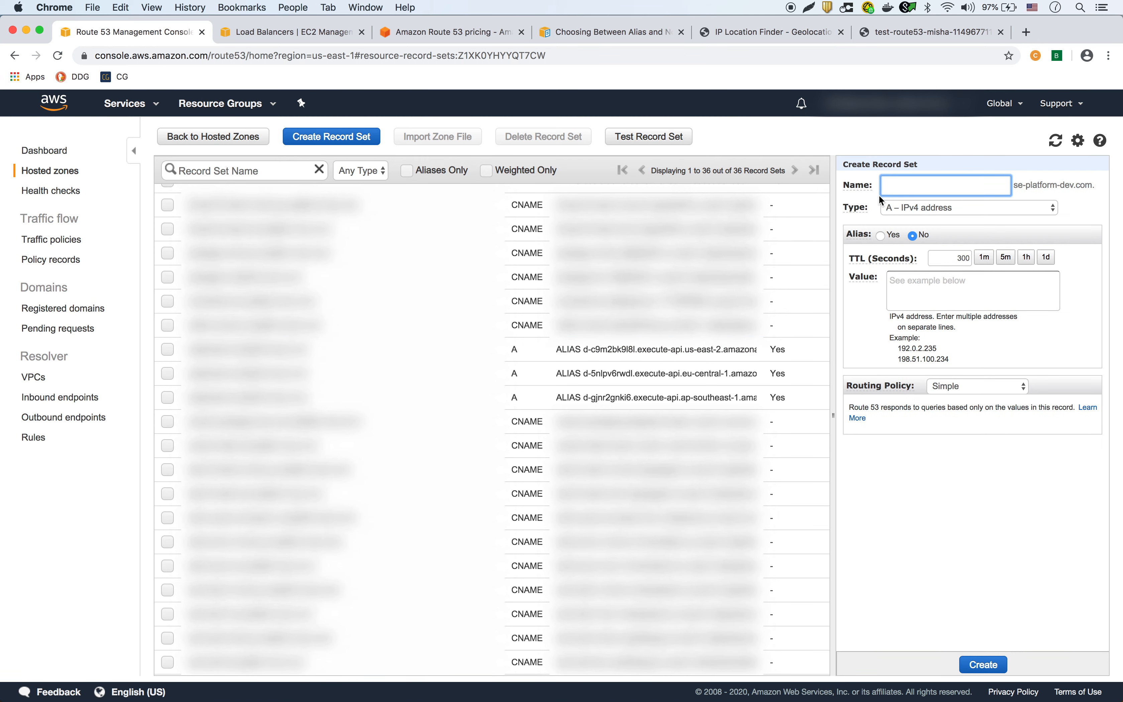
pyautogui.write('cname-test')
pyautogui.click(929, 211)
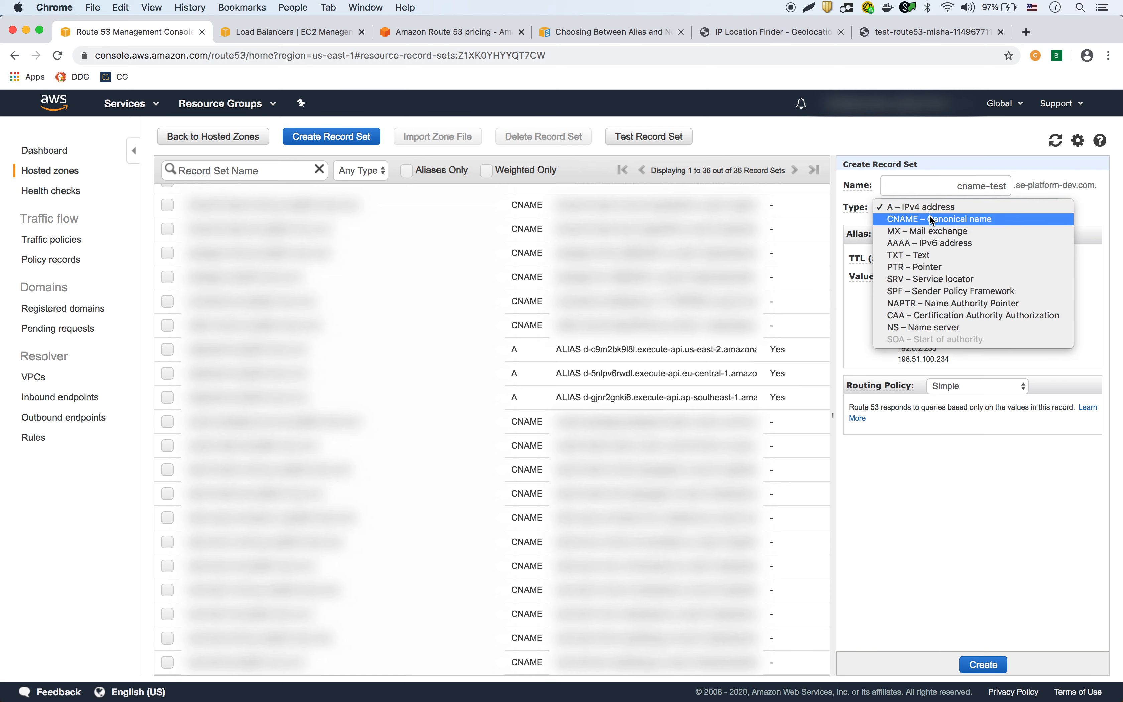
pyautogui.click(930, 218)
# Enter the copied load balancer DNS name as the record's value and create the cname-test record.
pyautogui.click(924, 293)
pyautogui.press('super+v')
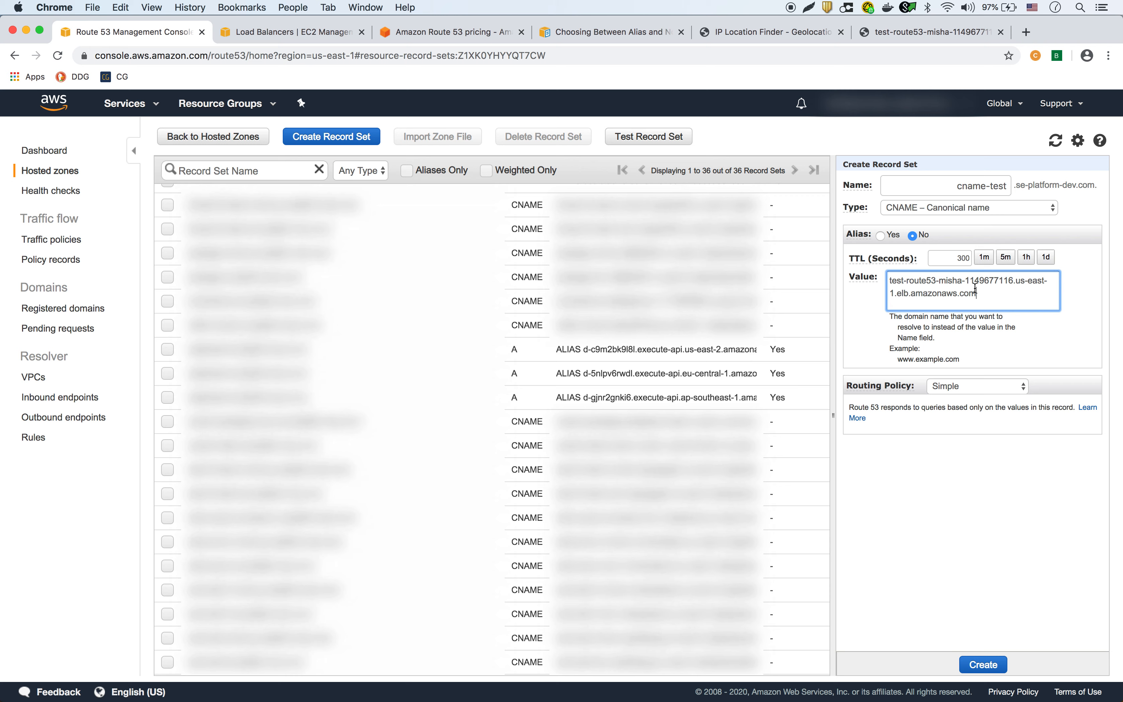
pyautogui.click(951, 186)
pyautogui.moveTo(951, 186); pyautogui.dragTo(1011, 185)
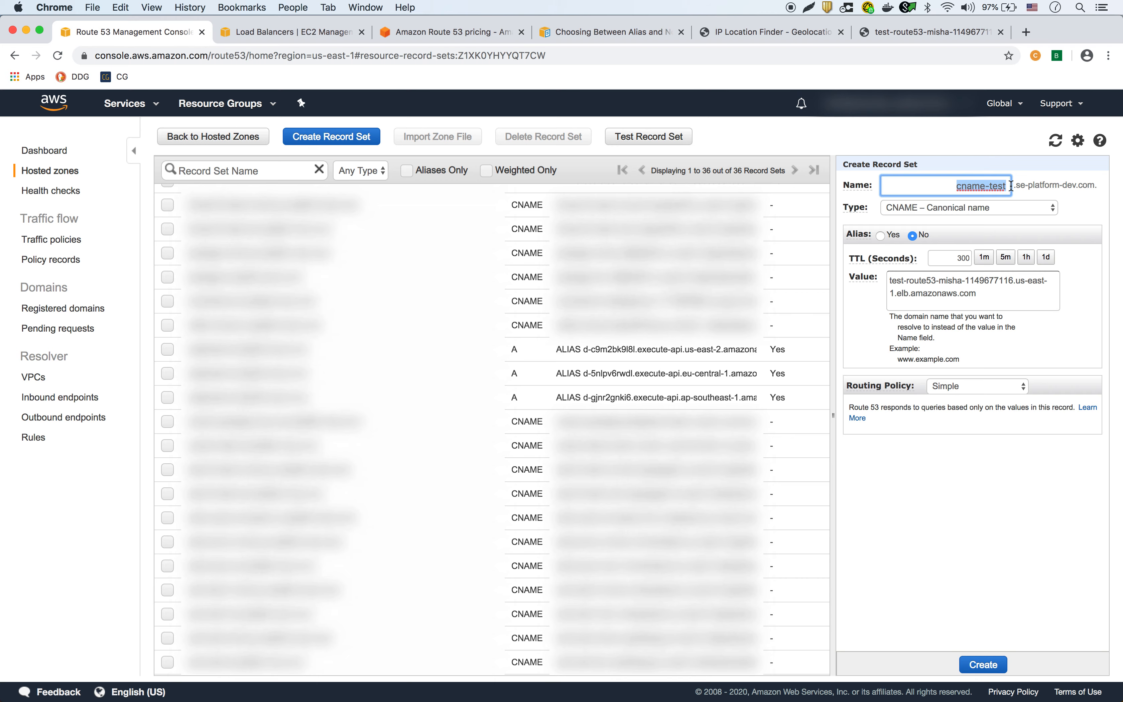
pyautogui.click(993, 665)
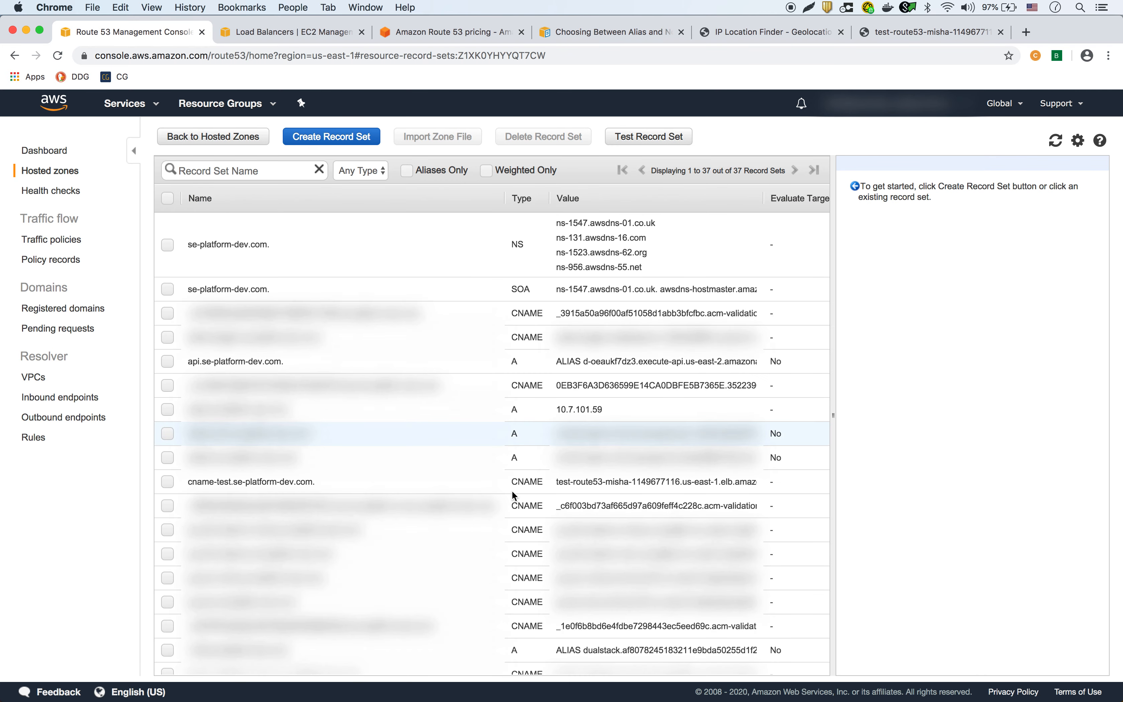
# Copy the cname-test record's domain name, cname-test.se-platform-dev.com, and load it in the tab showing the load balancer's web page.
pyautogui.scroll(-10, 398, 495)
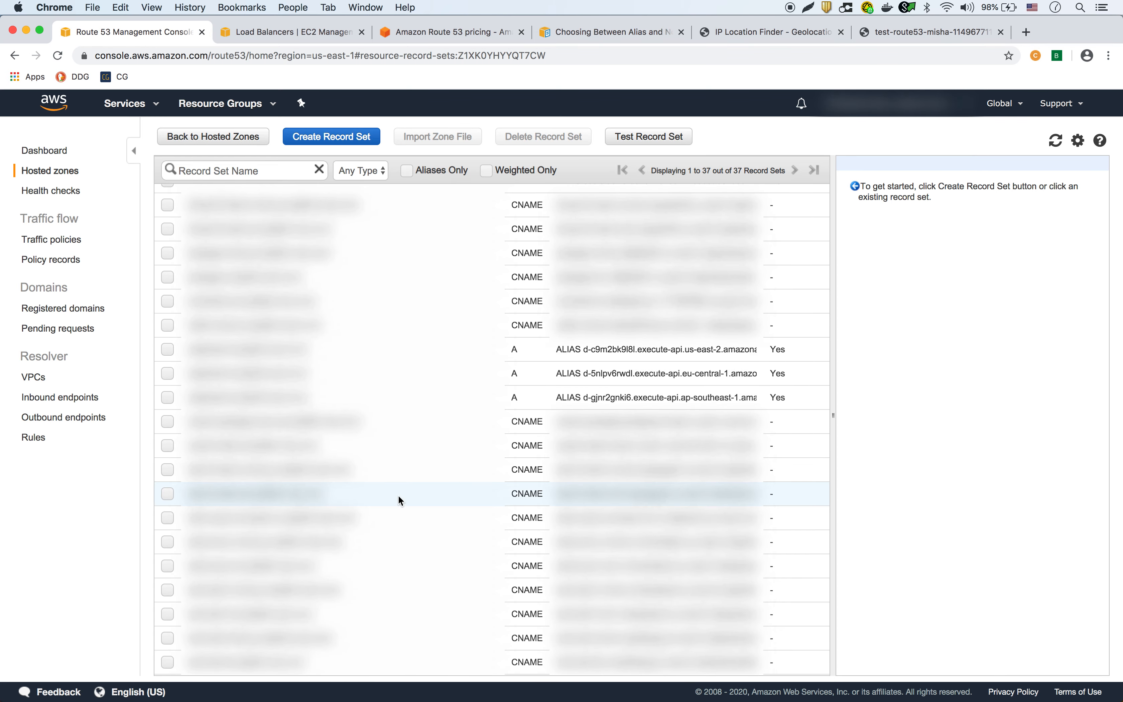
pyautogui.scroll(10, 398, 495)
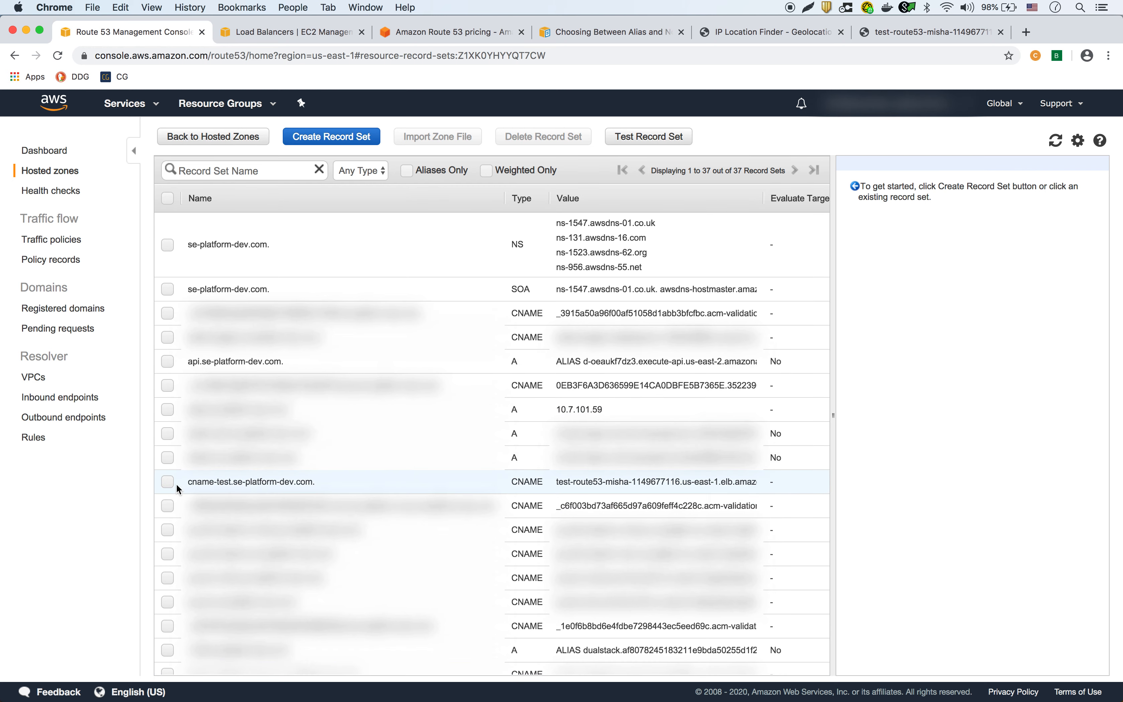
pyautogui.click(166, 483)
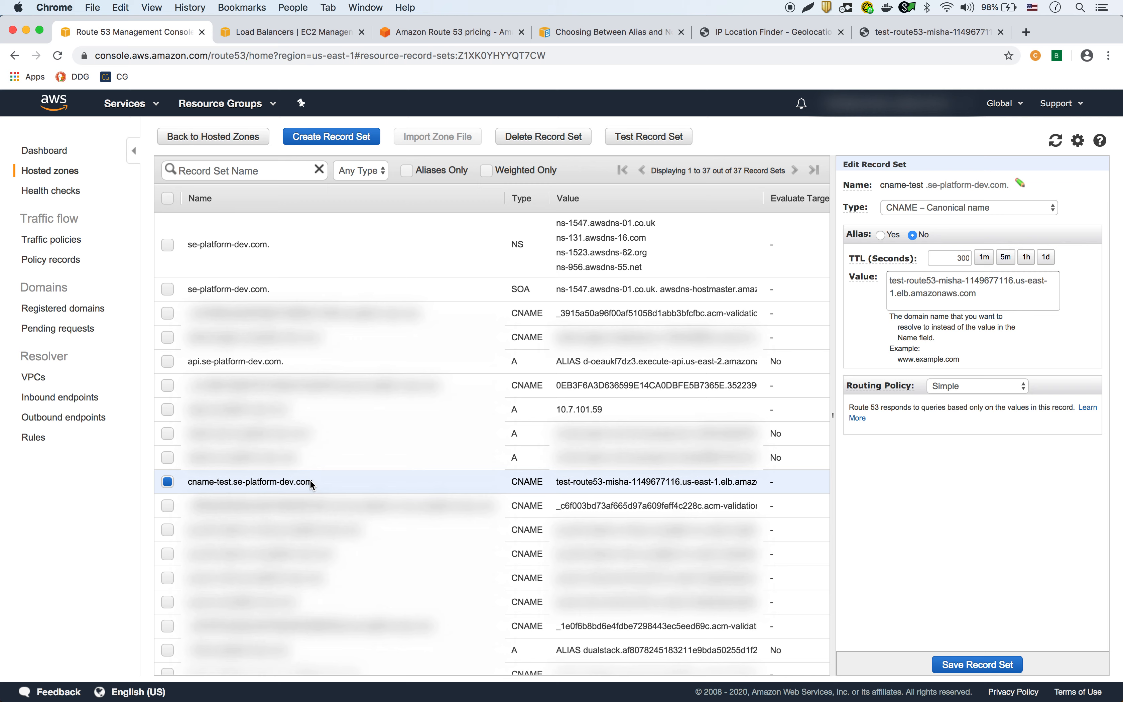
pyautogui.moveTo(188, 483); pyautogui.dragTo(311, 491)
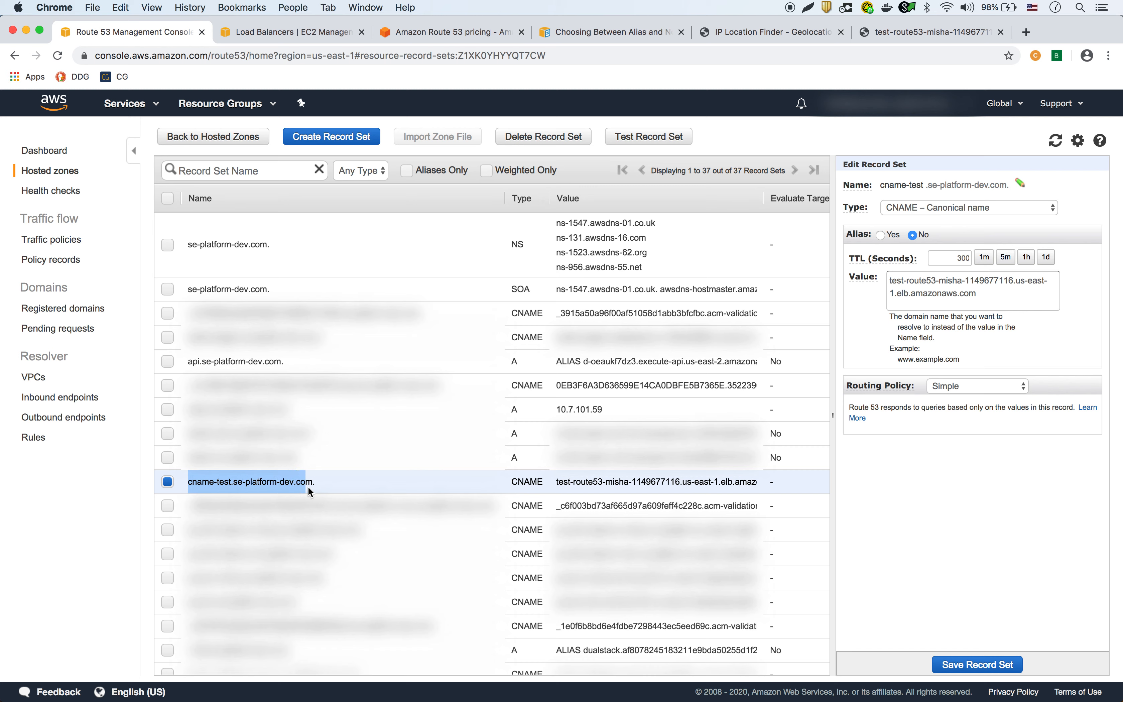
pyautogui.click(884, 31)
pyautogui.click(256, 56)
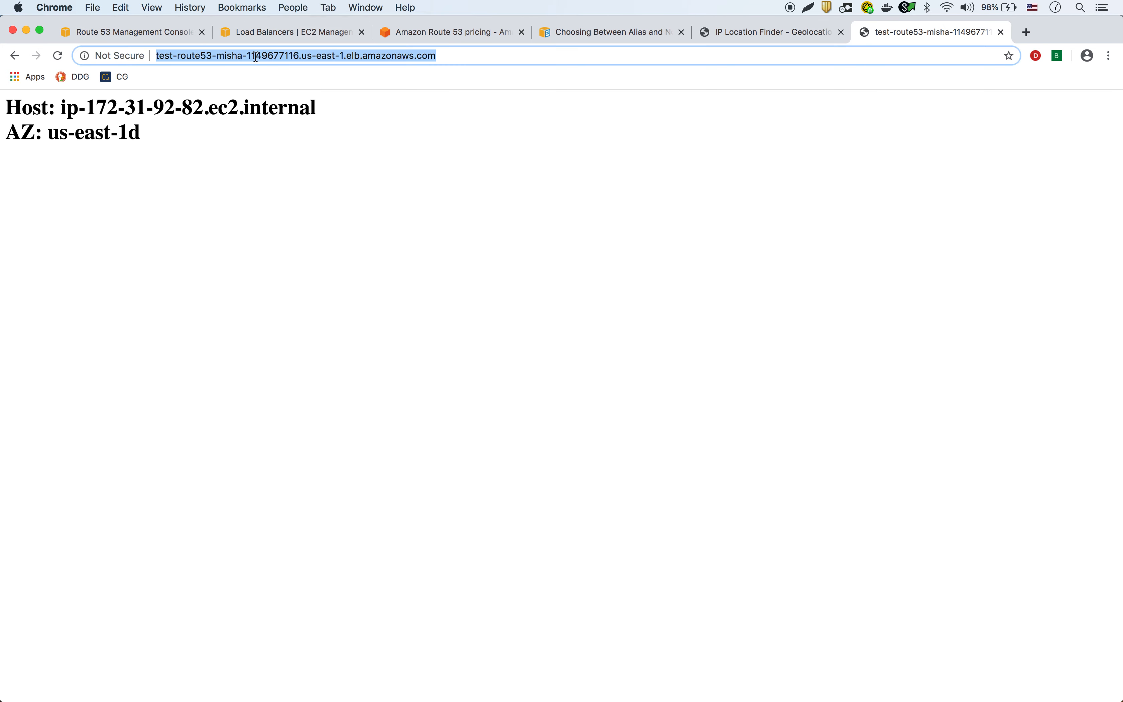
pyautogui.press('super+v')
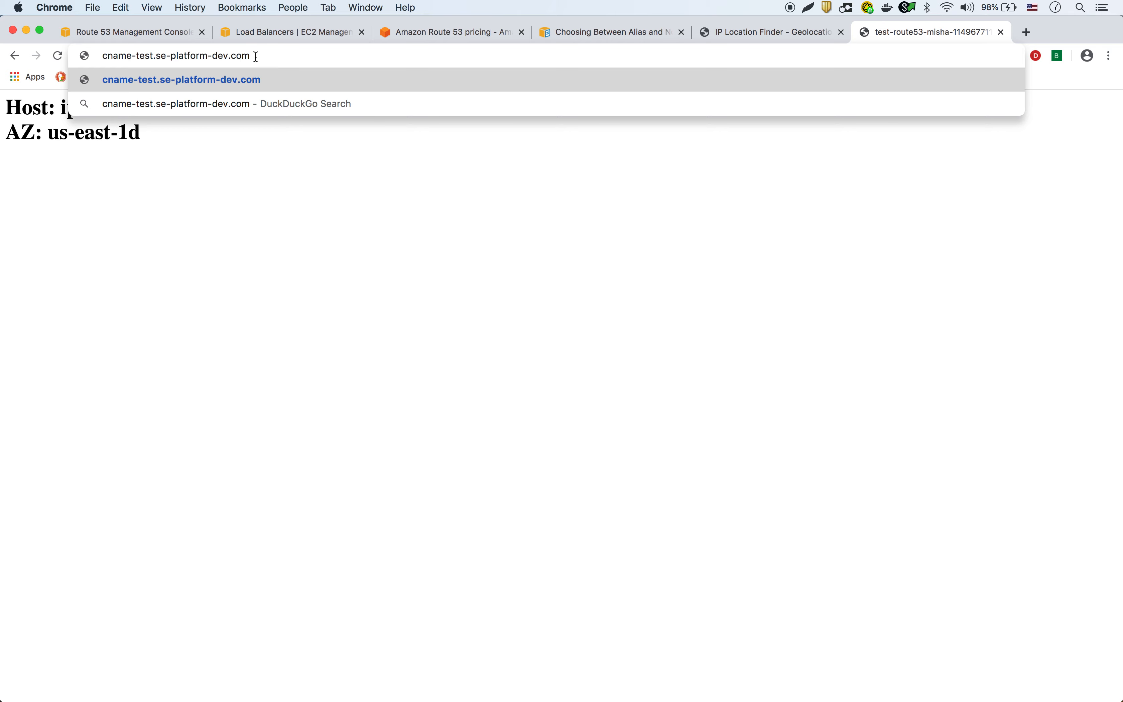
pyautogui.press('Return')
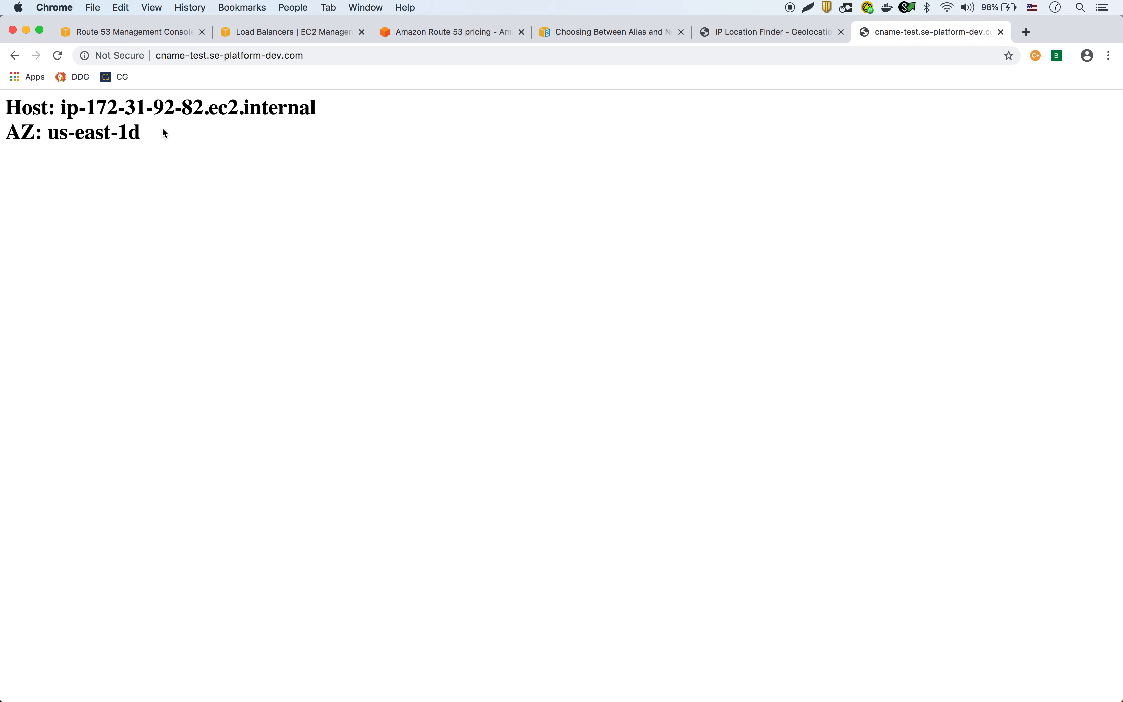
# Start a new record set in the se-platform-dev.com hosted zone, named alias-test, with Alias set to Yes.
pyautogui.click(142, 30)
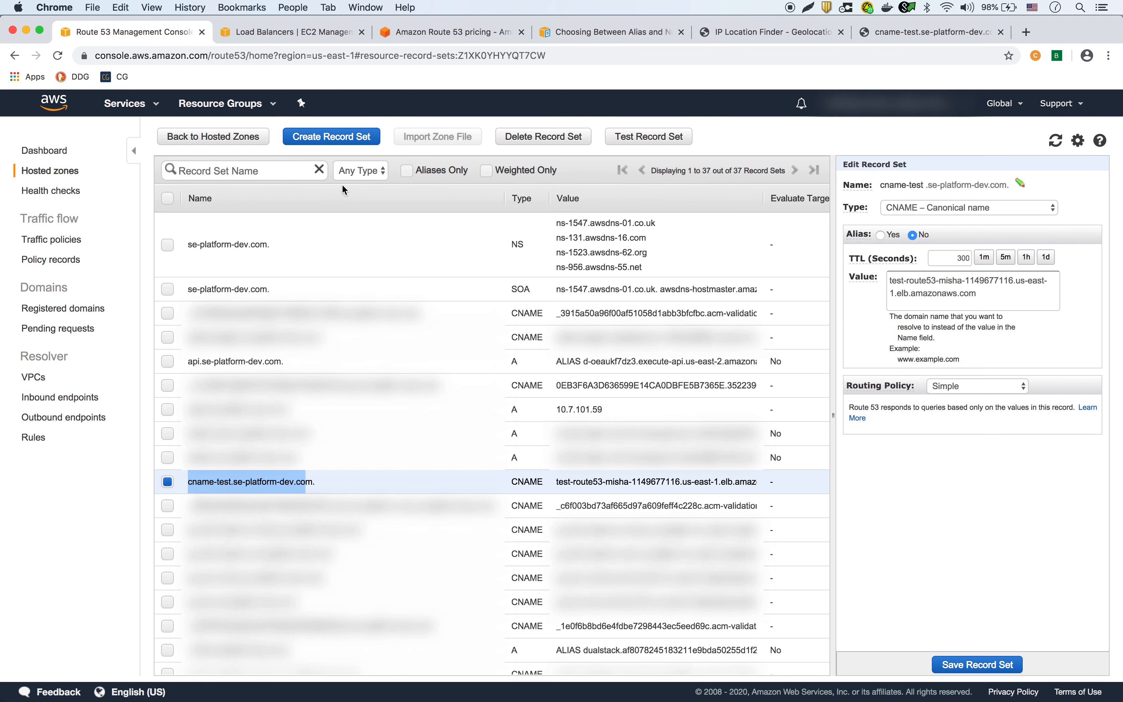
pyautogui.click(345, 143)
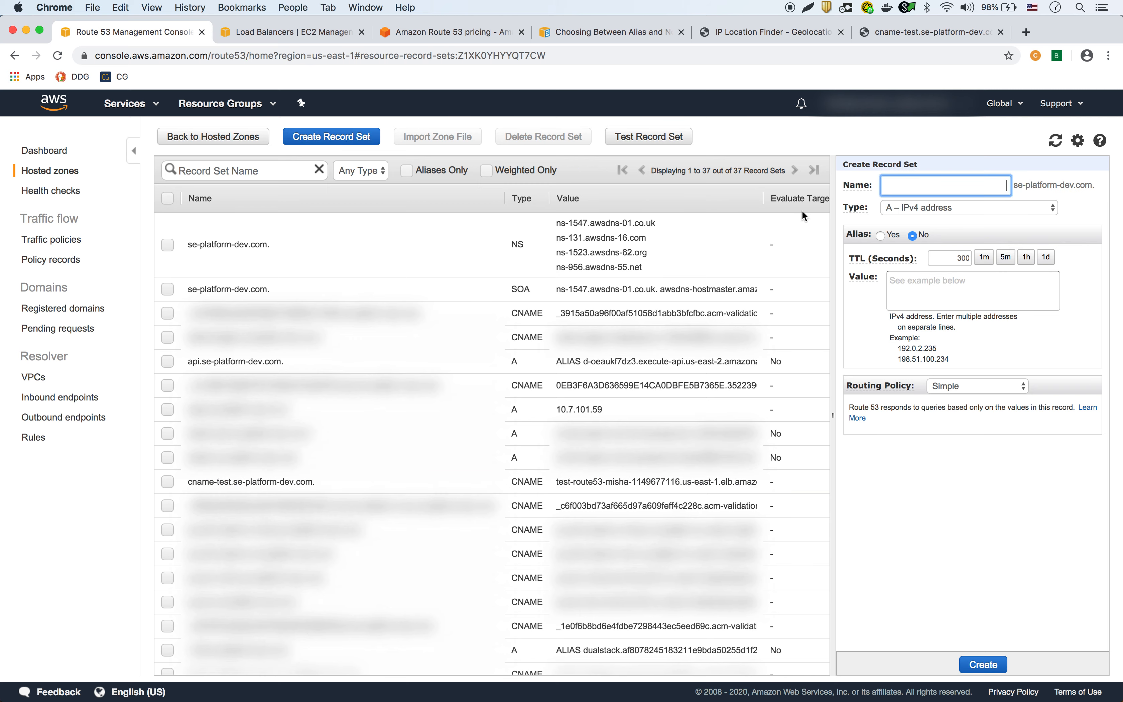
pyautogui.write('alias-test')
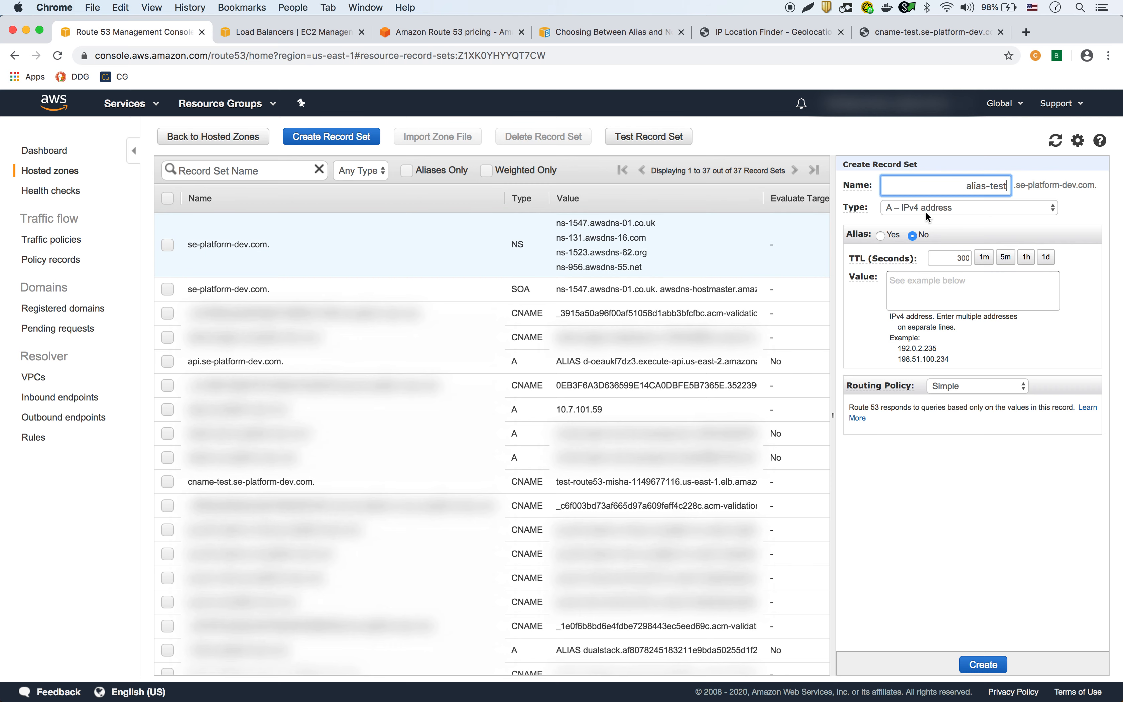
pyautogui.click(882, 236)
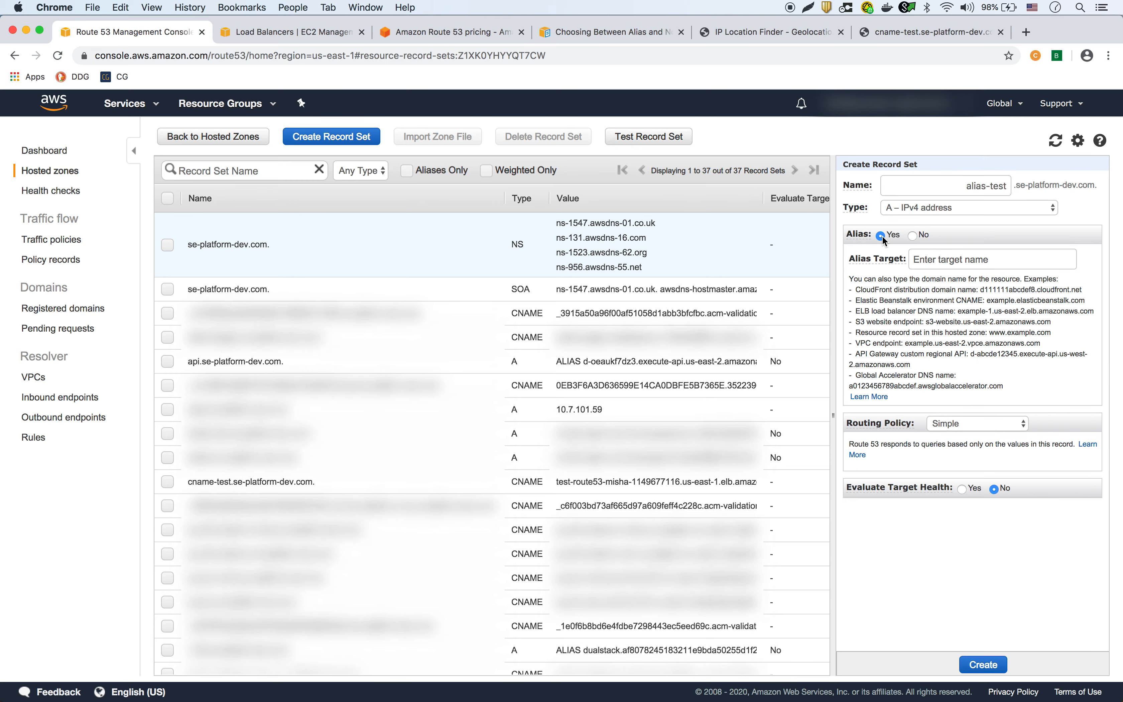
# Choose the us-east-1 test-route53 load balancer from the ELB Application load balancers as the record's alias target.
pyautogui.click(936, 260)
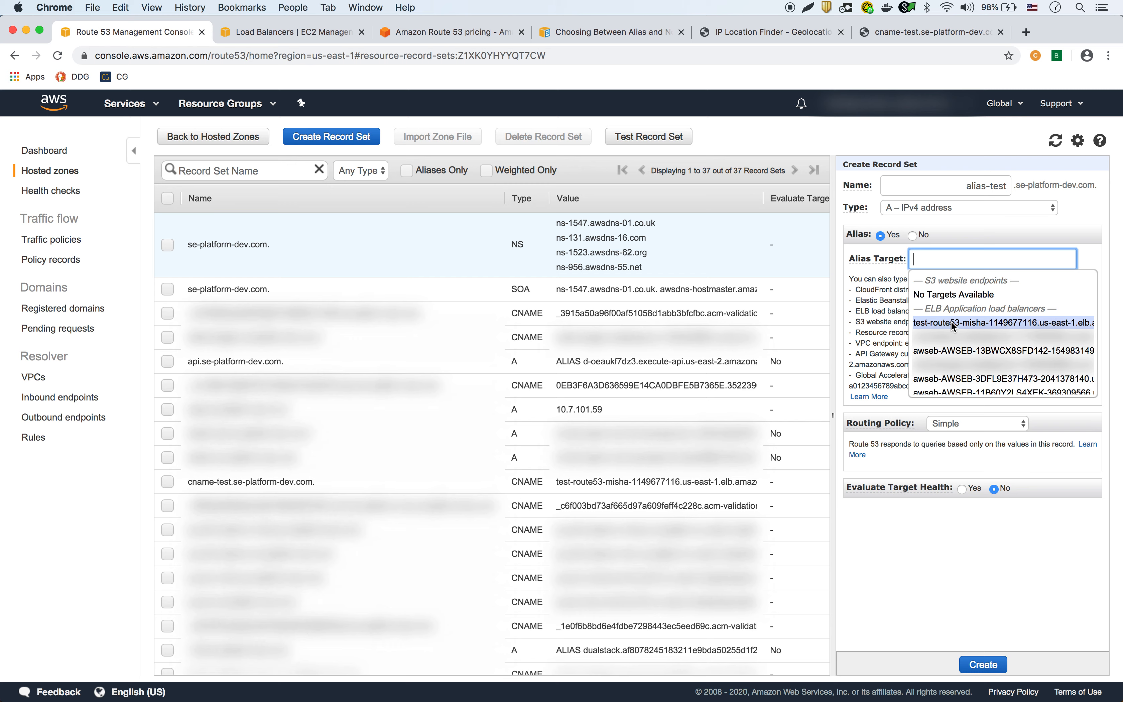
pyautogui.scroll(-3, 953, 329)
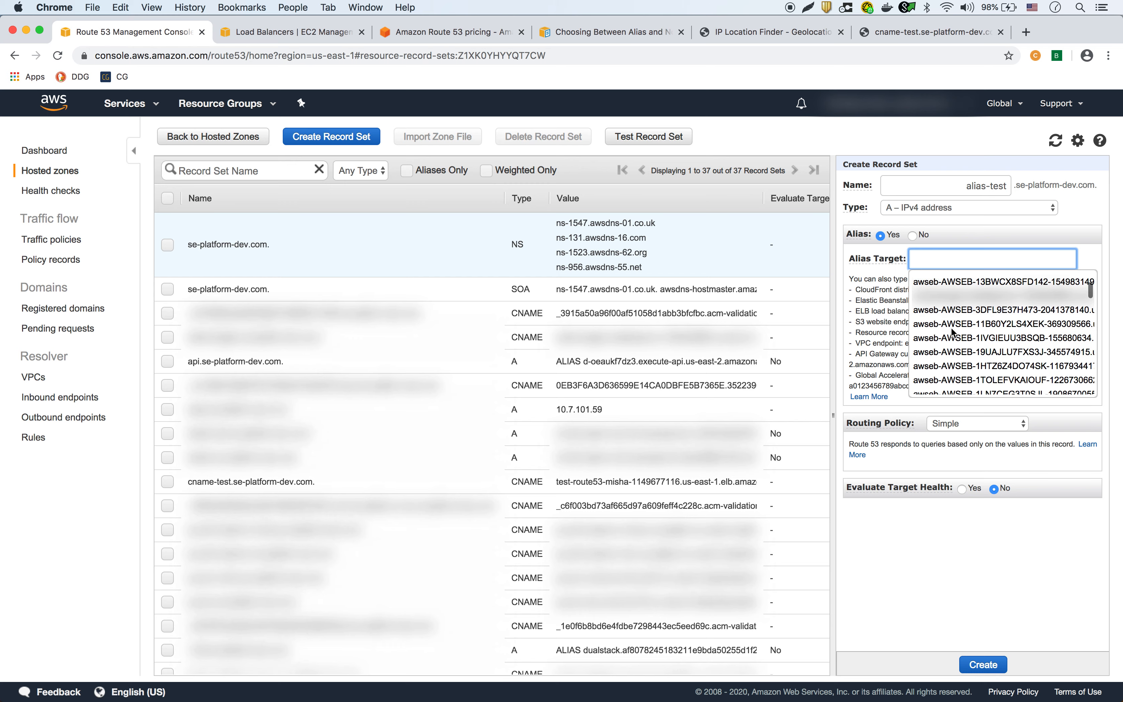
pyautogui.scroll(-5, 952, 331)
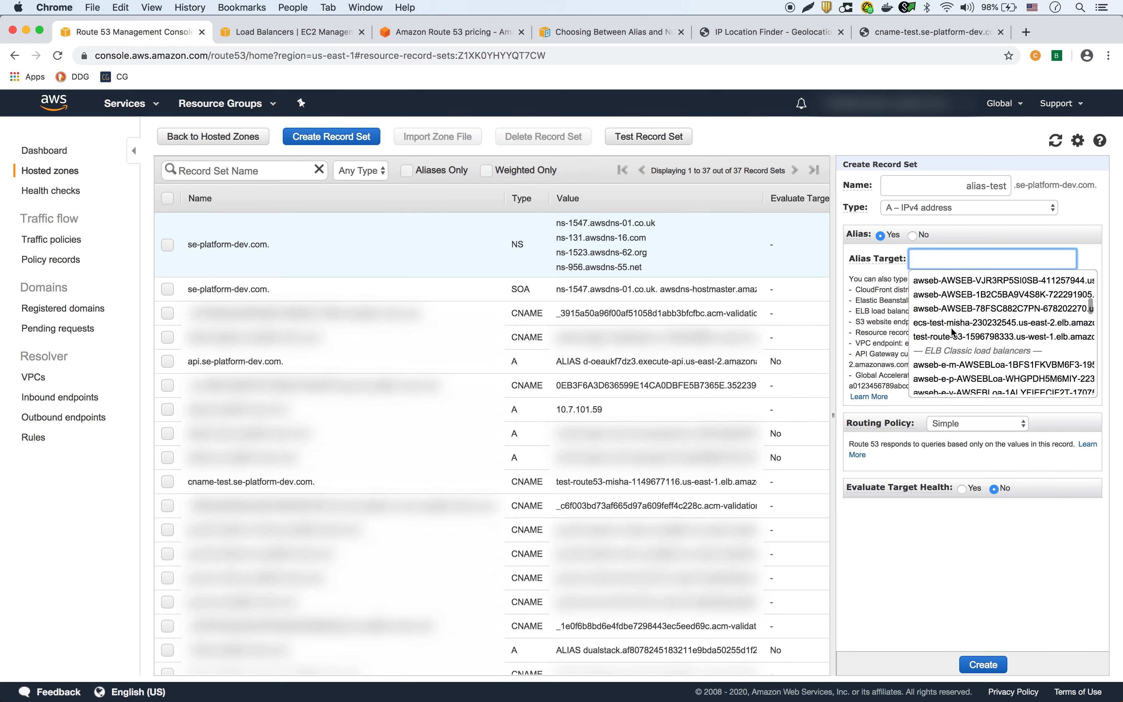
pyautogui.scroll(10, 952, 332)
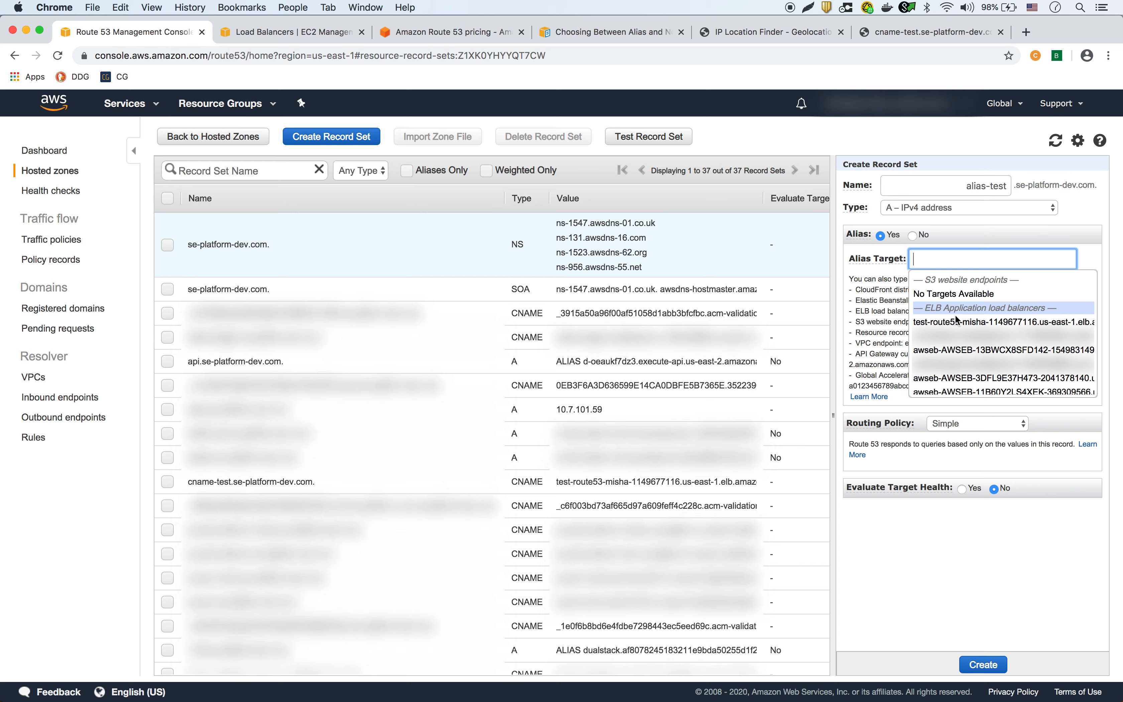
pyautogui.scroll(-10, 957, 319)
pyautogui.scroll(10, 957, 320)
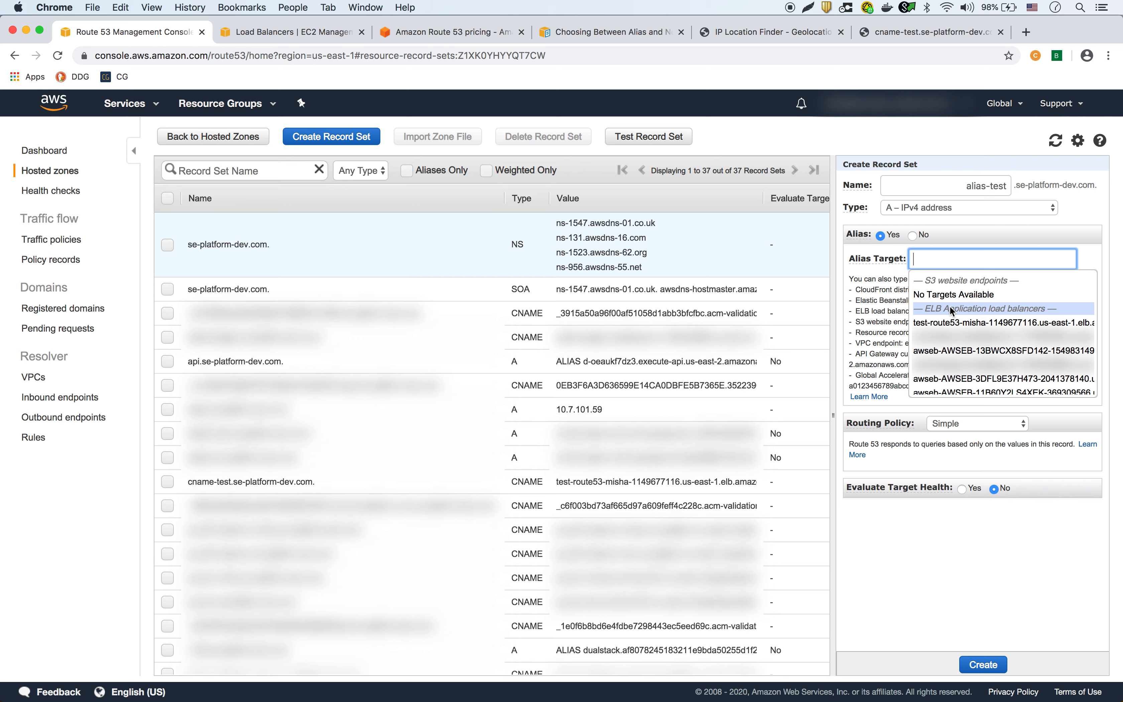
pyautogui.click(950, 323)
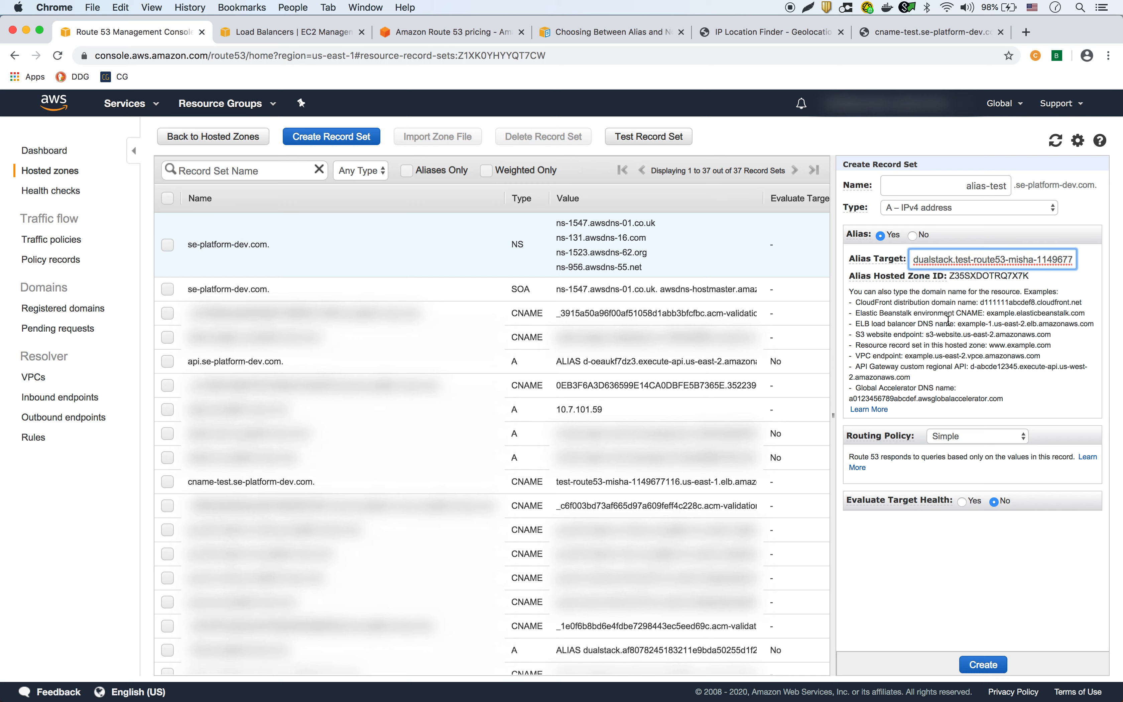
# Set Evaluate Target Health to Yes and create the alias-test record set.
pyautogui.click(963, 501)
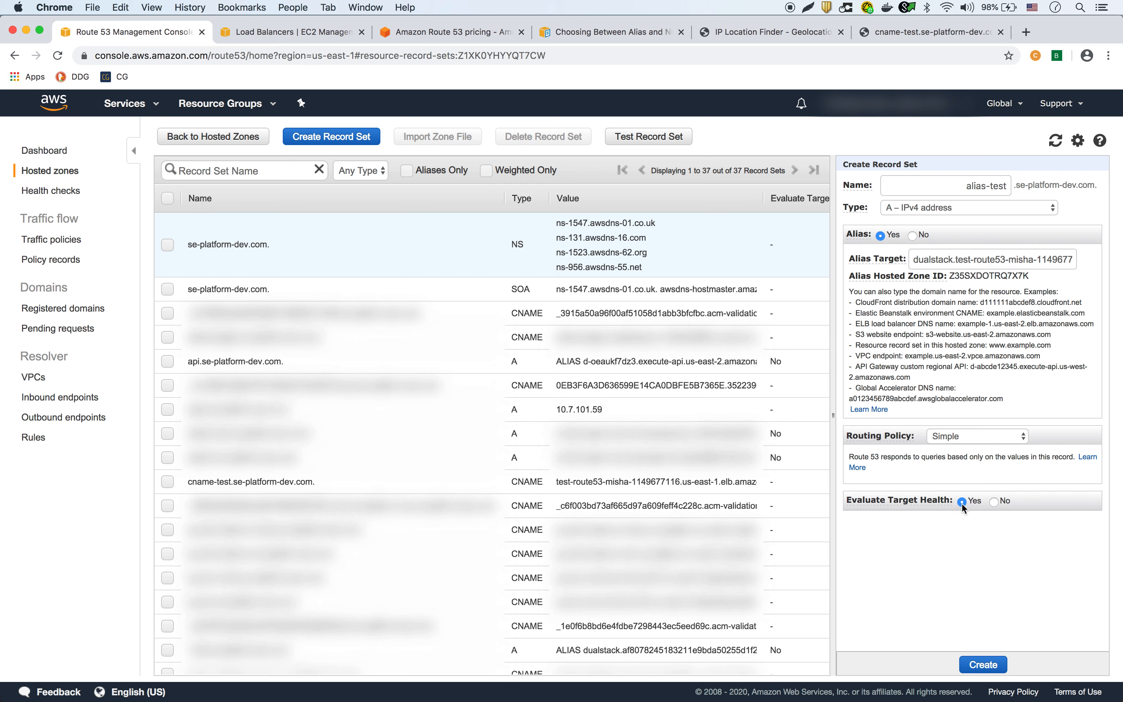
pyautogui.moveTo(945, 495)
pyautogui.click(985, 662)
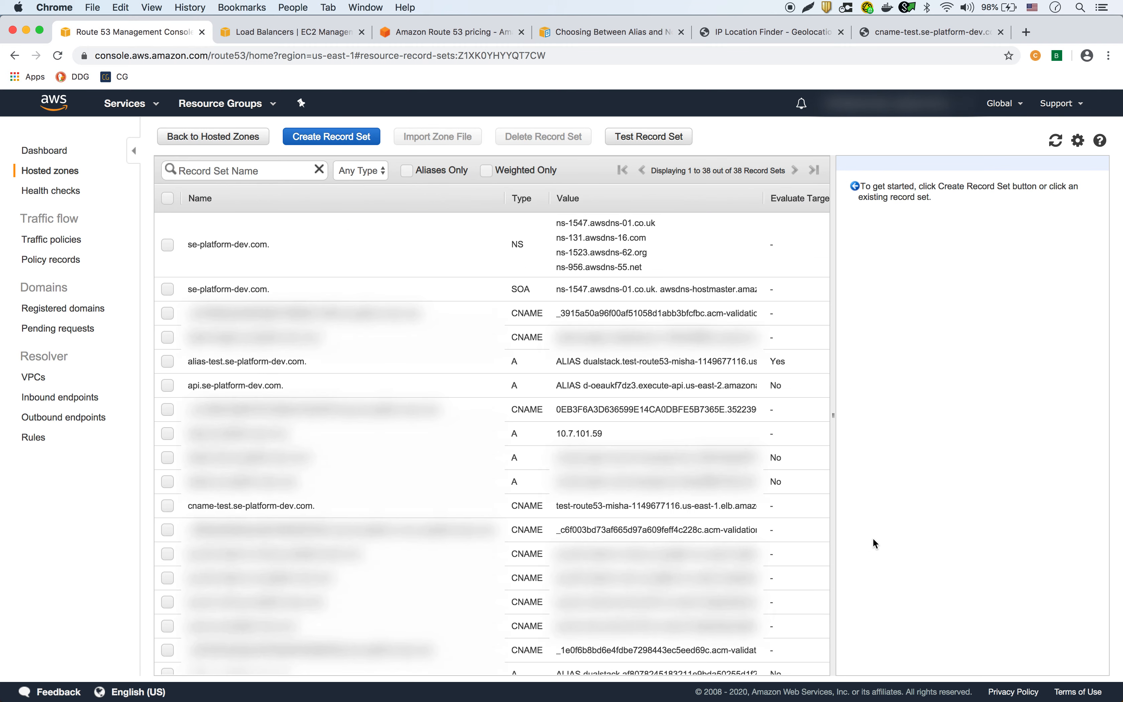
# Select the alias-test record, and load alias-test.se-platform-dev.com in the tab showing the cname-test page.
pyautogui.click(168, 361)
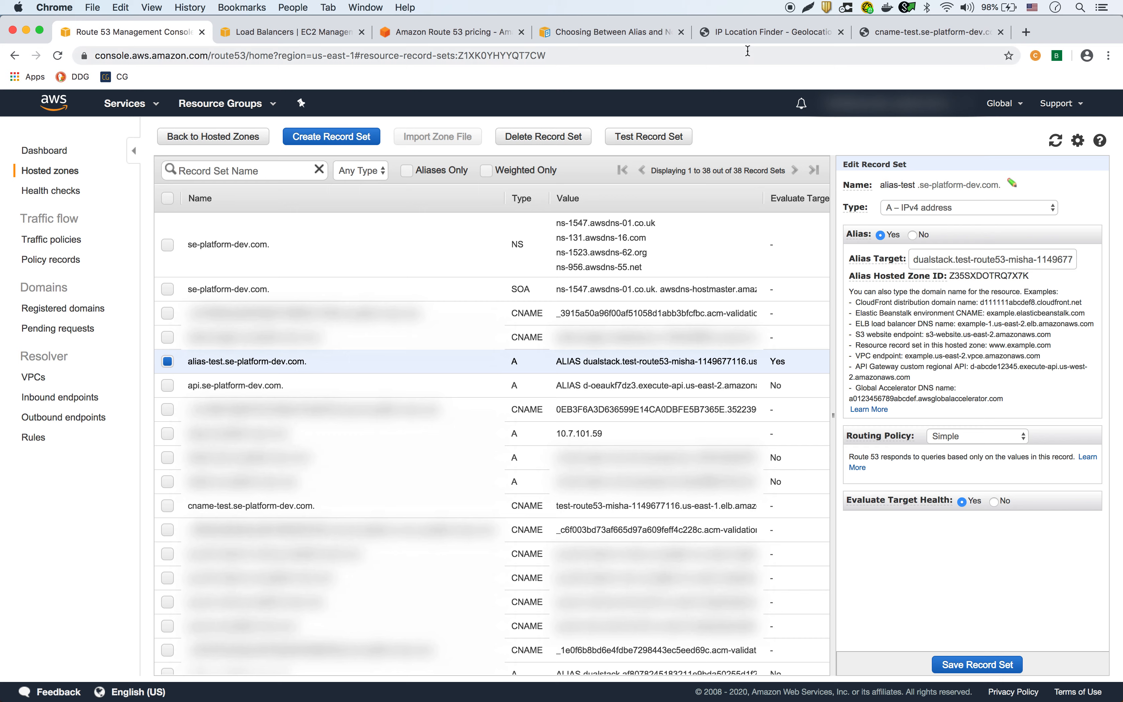
pyautogui.click(909, 35)
pyautogui.click(178, 56)
pyautogui.click(184, 56)
pyautogui.hotkey('shift', 'Left')
pyautogui.hotkey('shift', 'Left')
pyautogui.hotkey('shift', 'Left')
pyautogui.hotkey('shift', 'Left')
pyautogui.hotkey('shift', 'Left')
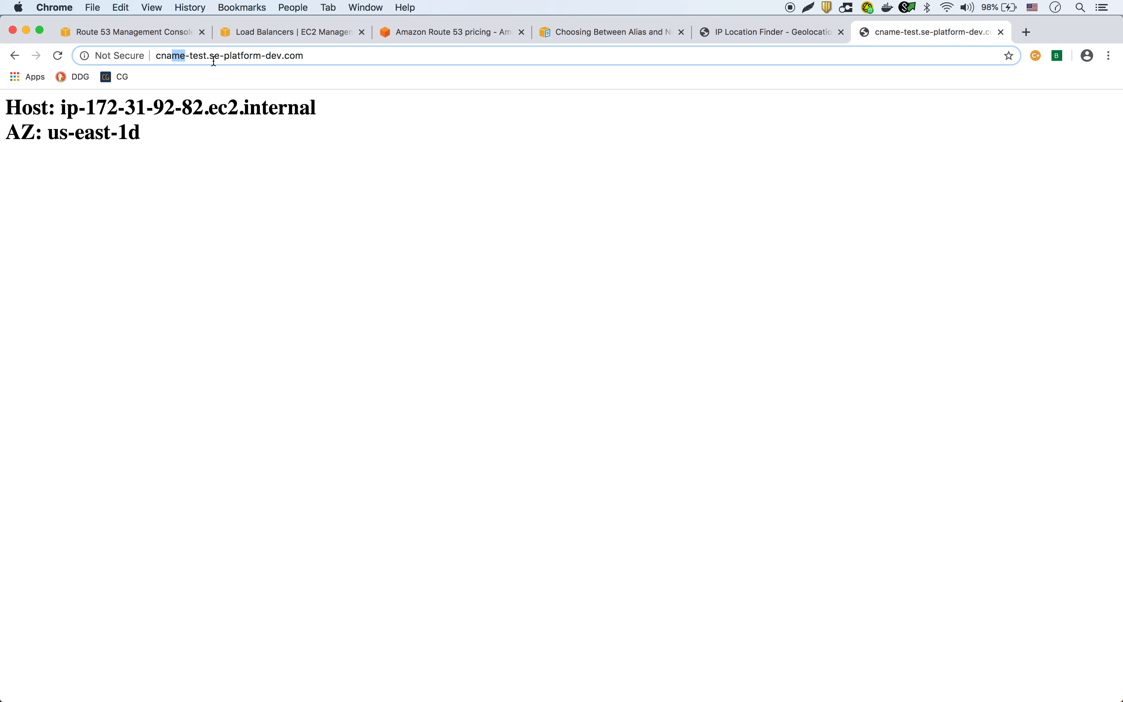
pyautogui.write('alias')
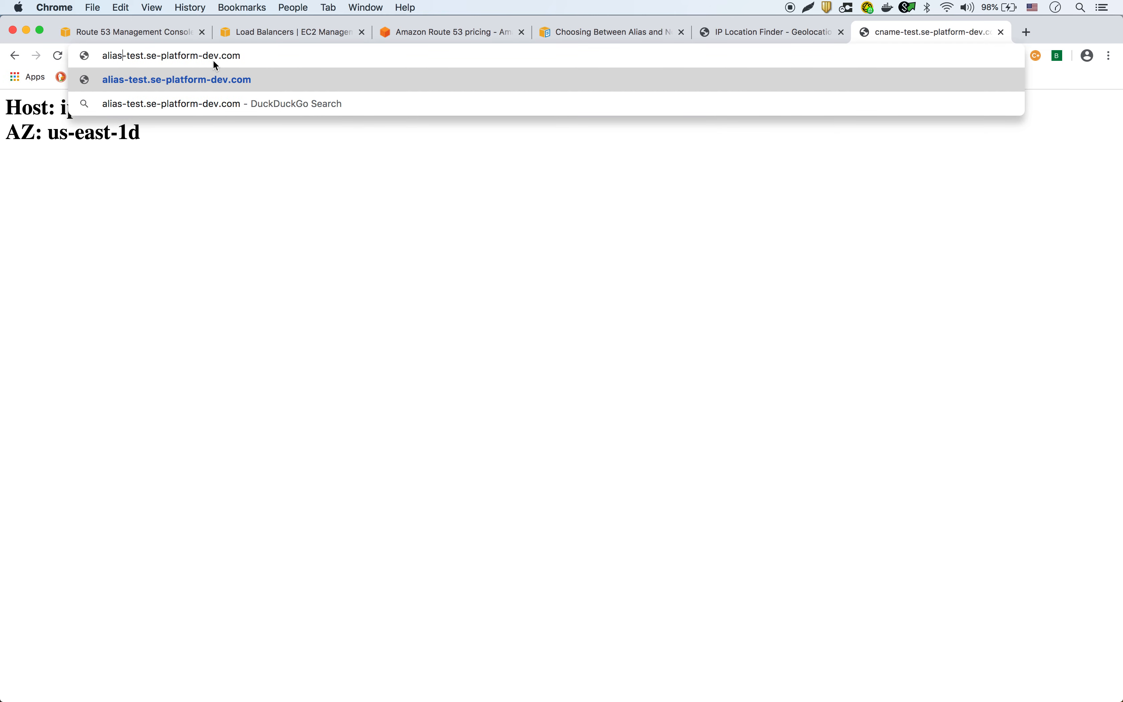
pyautogui.press('Return')
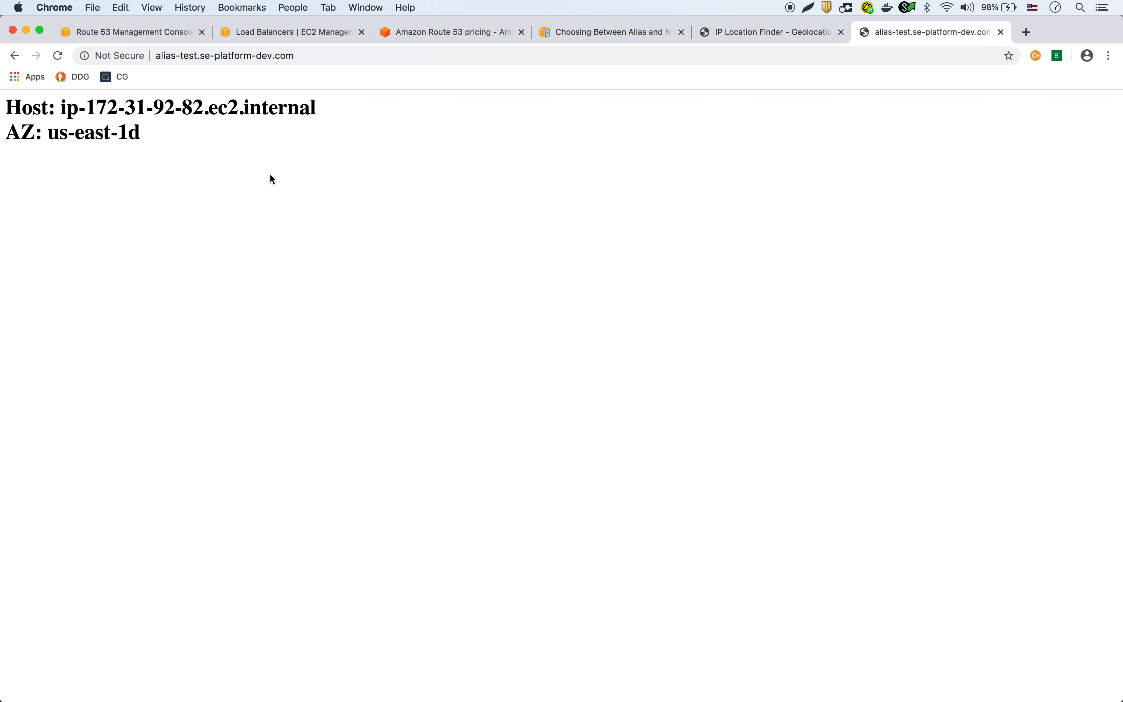
pyautogui.click(181, 56)
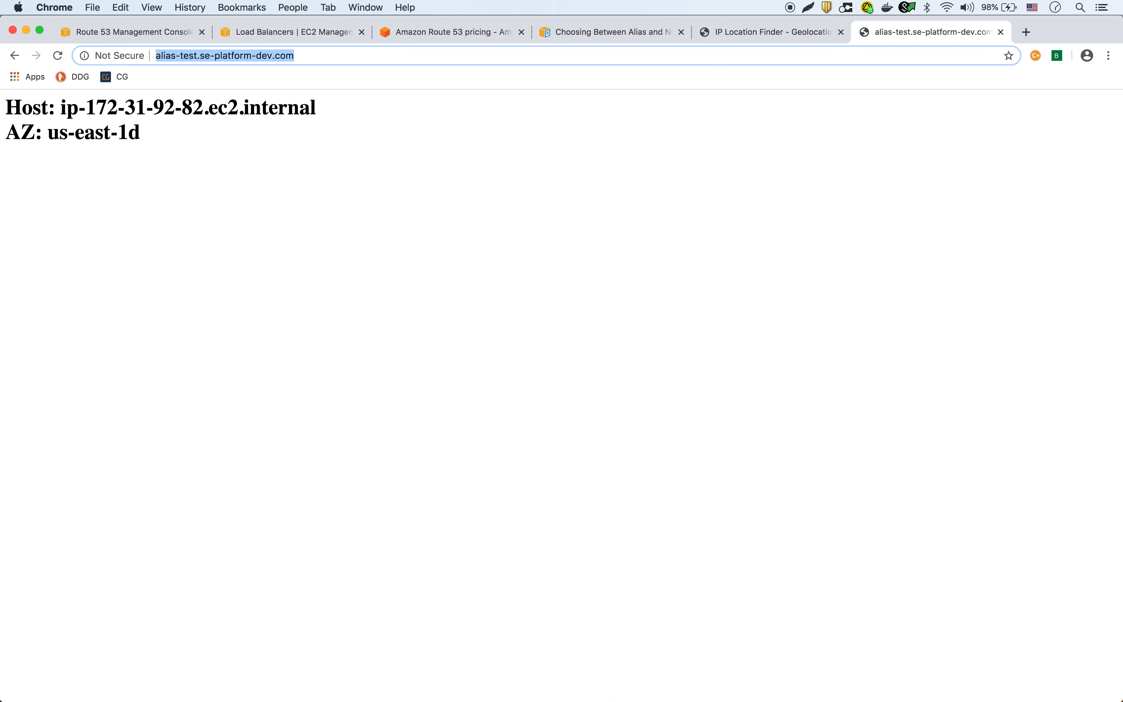
pyautogui.click(514, 681)
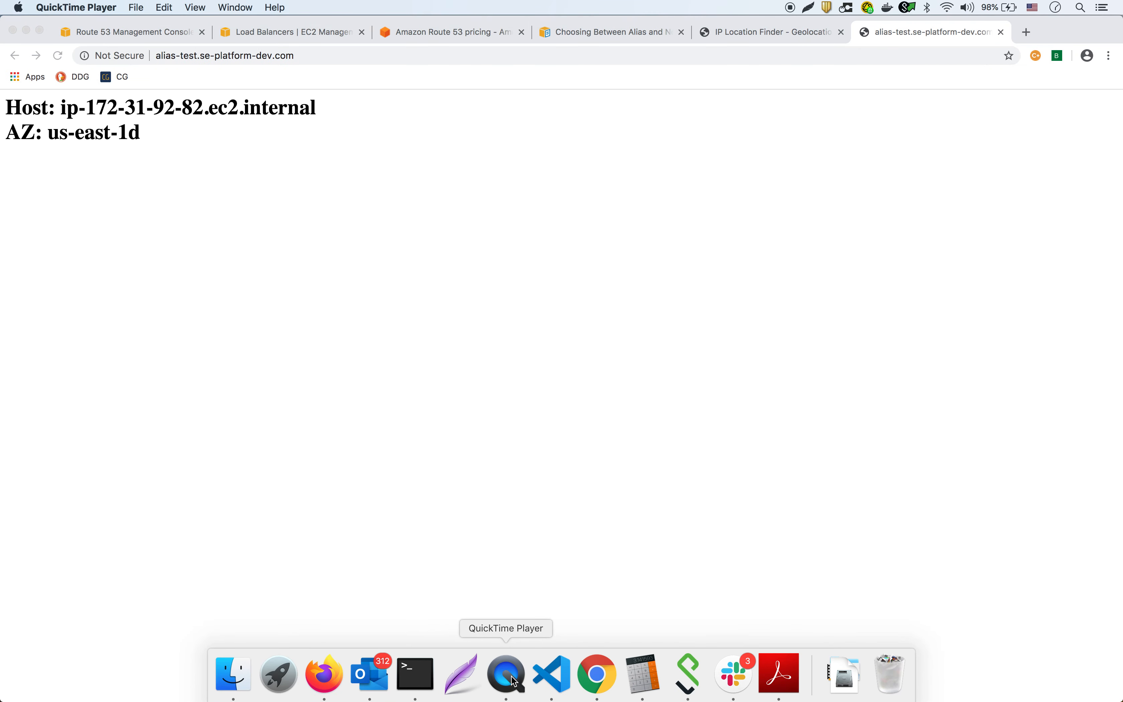